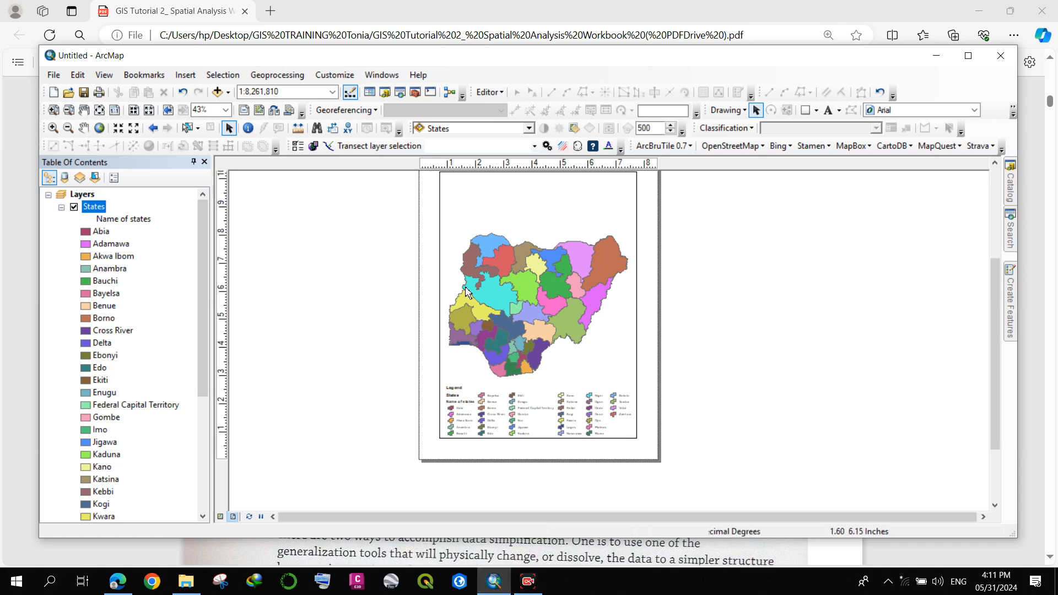
- Switch the map to data view, and consult the Tutorial 1-2 learning objectives in the browser PDF before returning to ArcMap
left_click(220, 517)
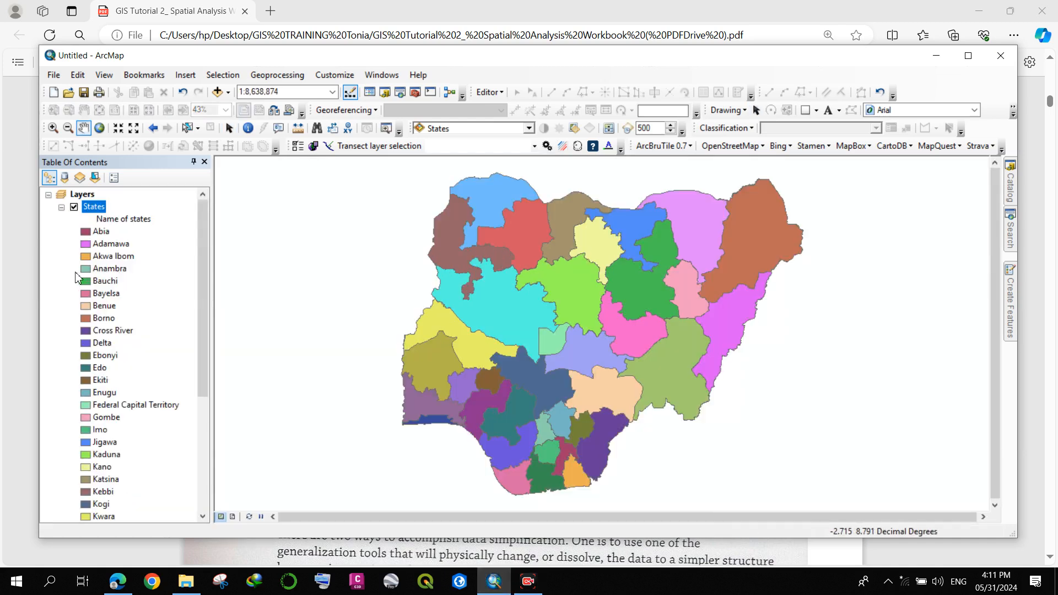
left_click(117, 581)
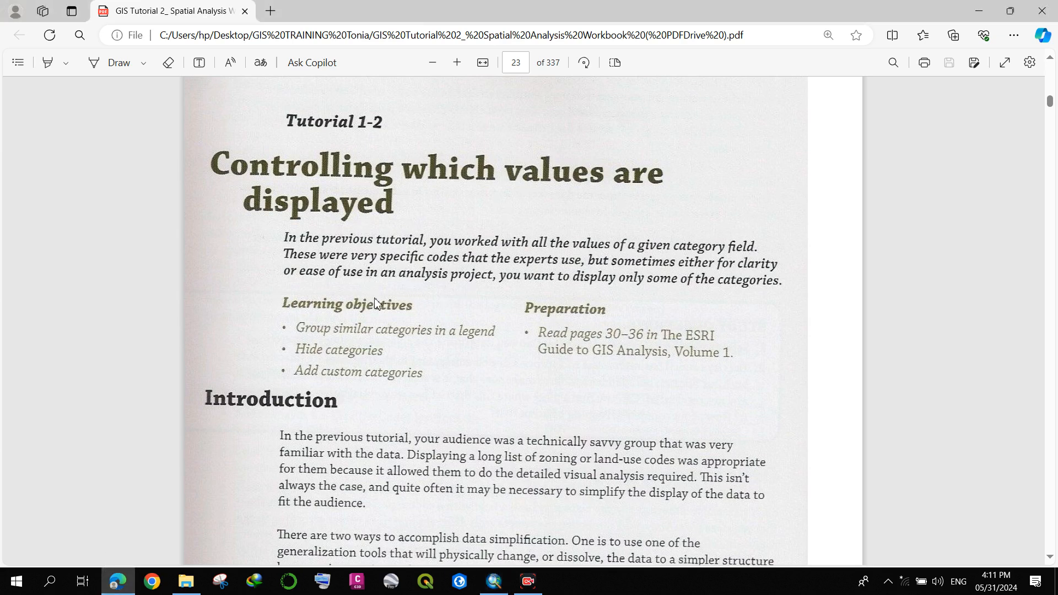
scroll(339, 329, "down", 1)
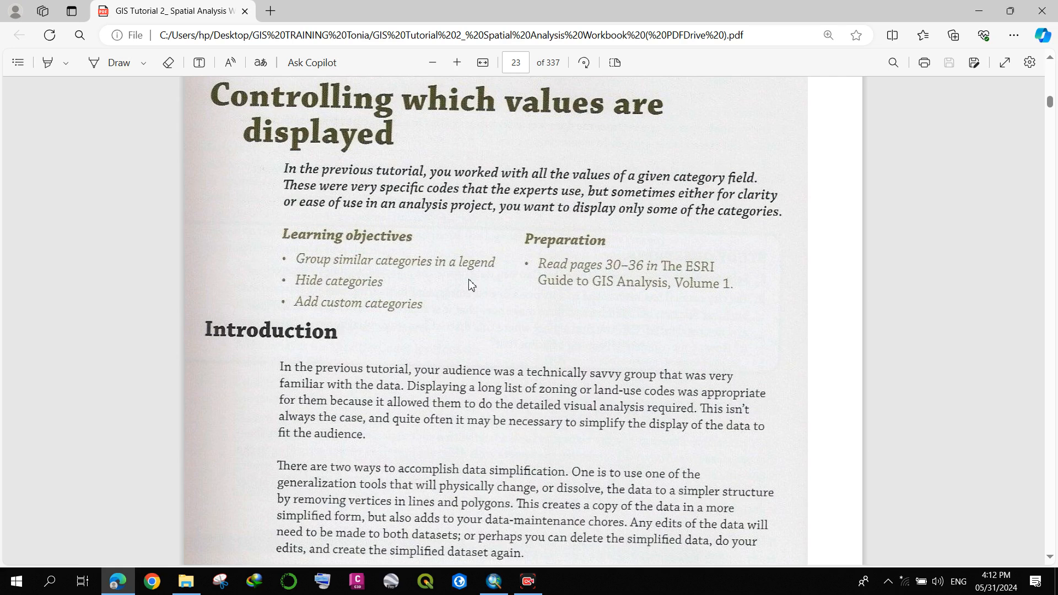
left_click(495, 581)
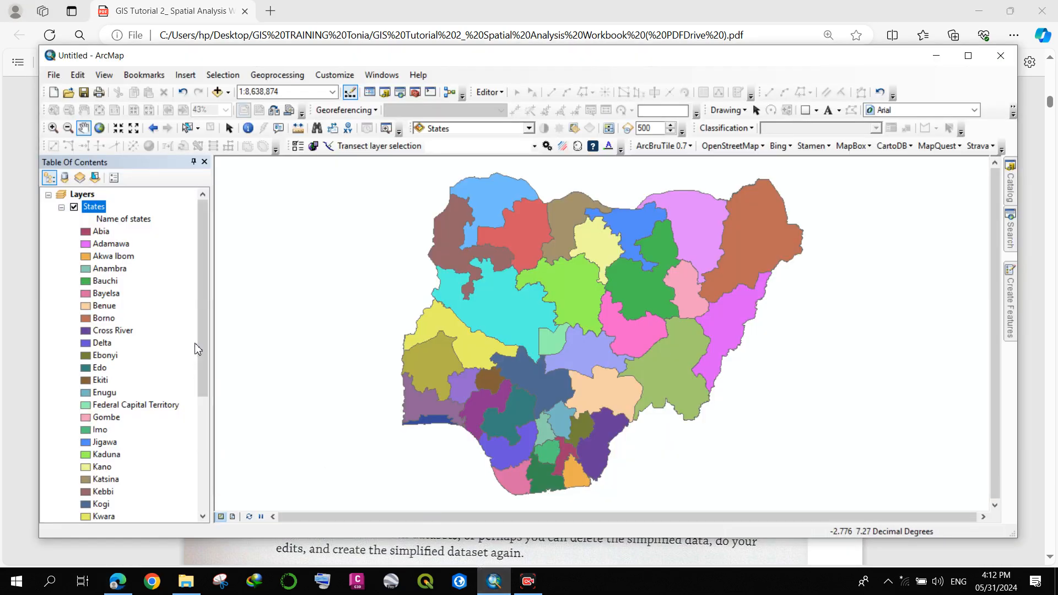
- Open the States layer's symbology properties and select the Abia, Akwa Ibom and Anambra values
double_click(93, 207)
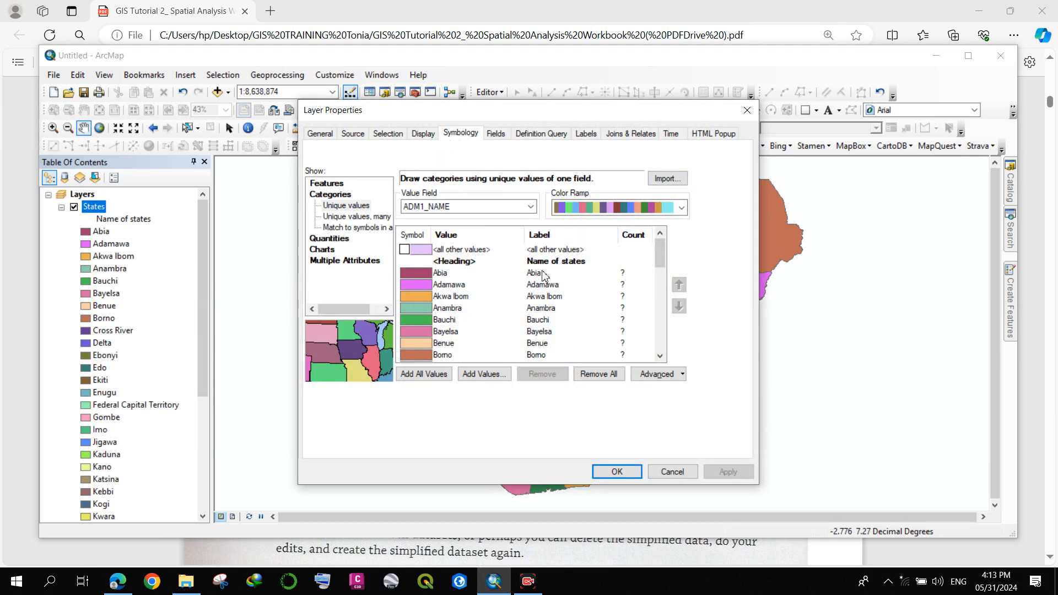
left_click(466, 276)
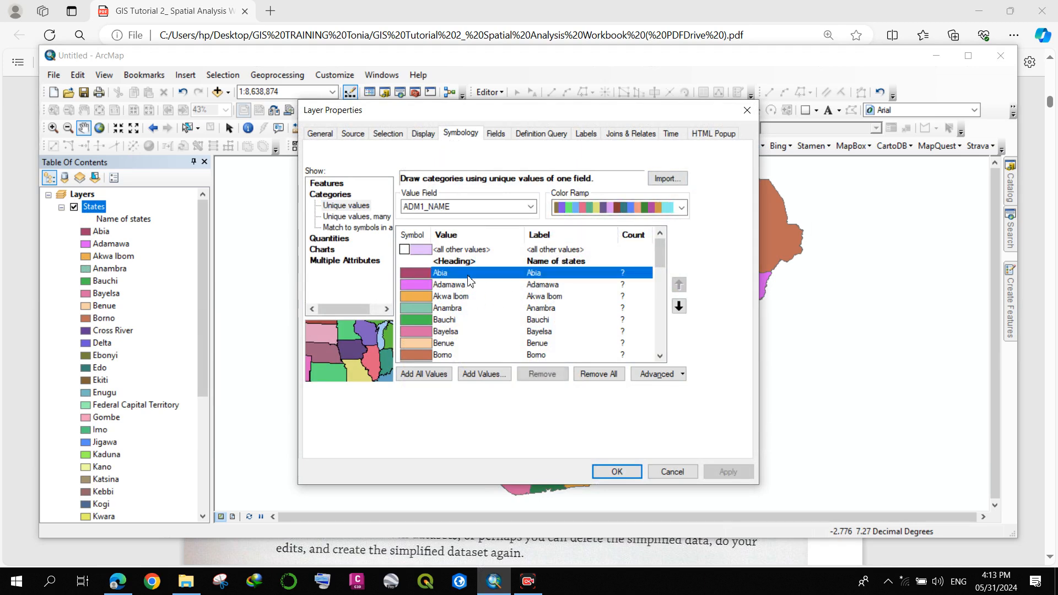
left_click(545, 287, "shift")
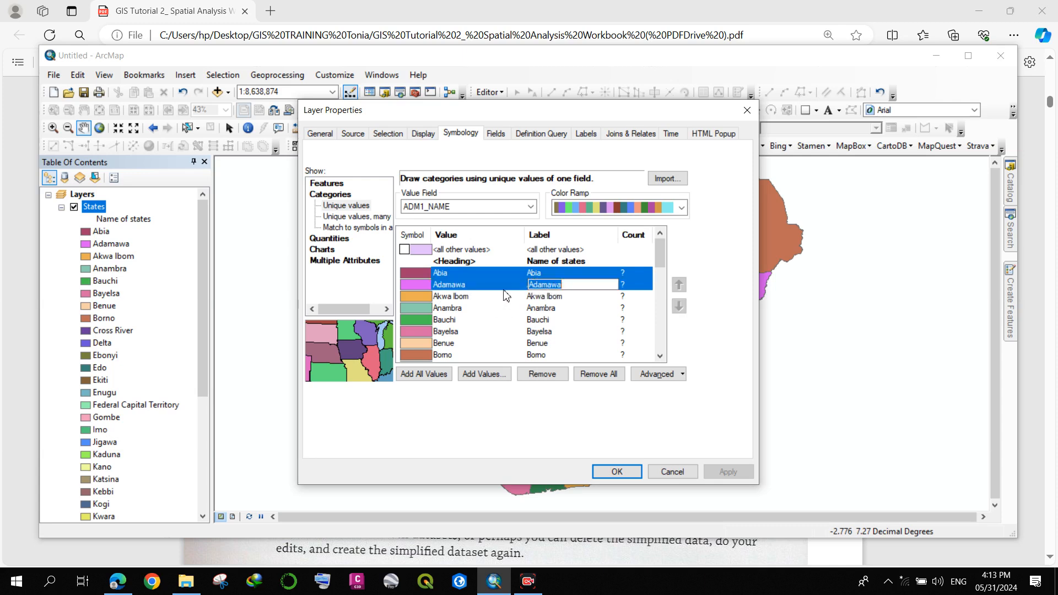
left_click(527, 274)
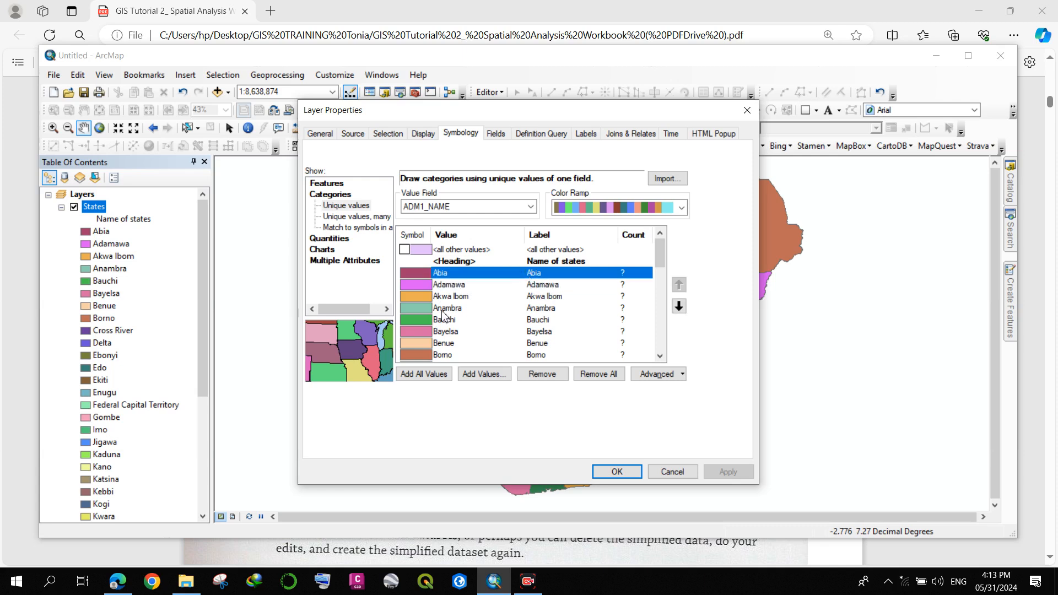
left_click(480, 288, "shift")
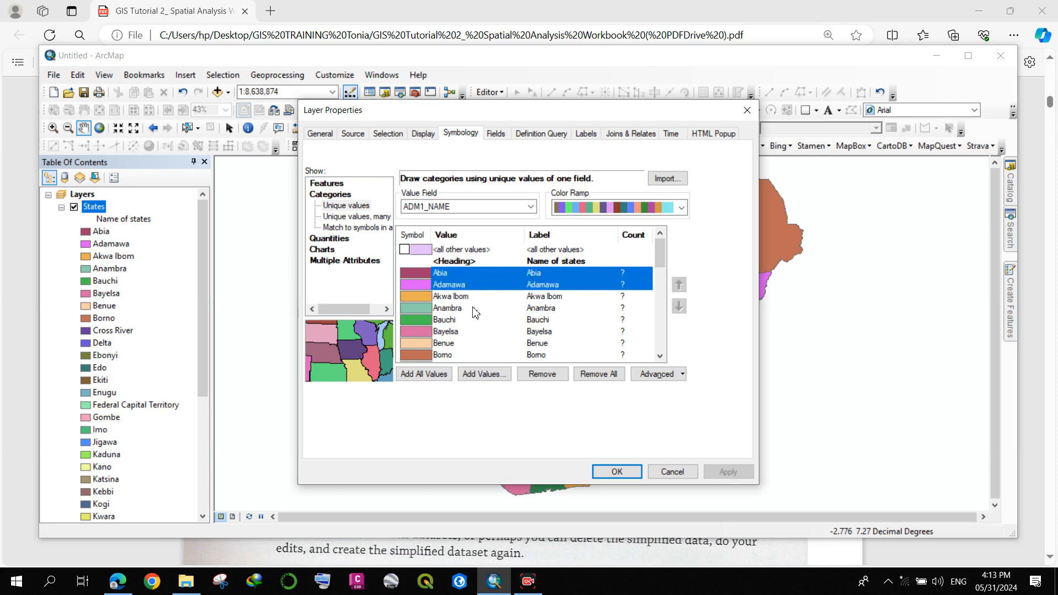
left_click(495, 298, "shift")
left_click(480, 309, "shift")
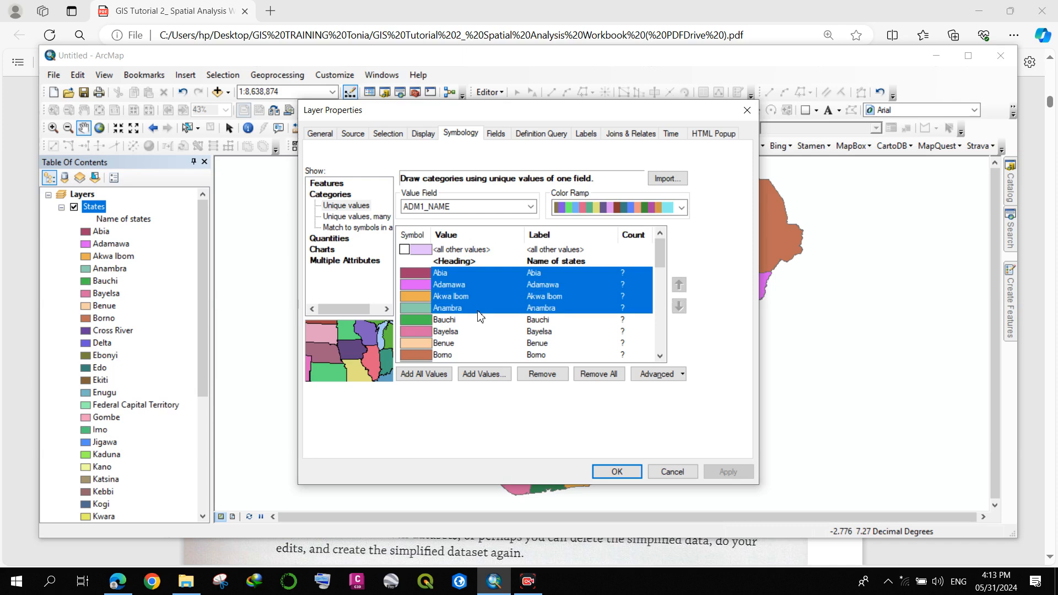
left_click(489, 320, "shift")
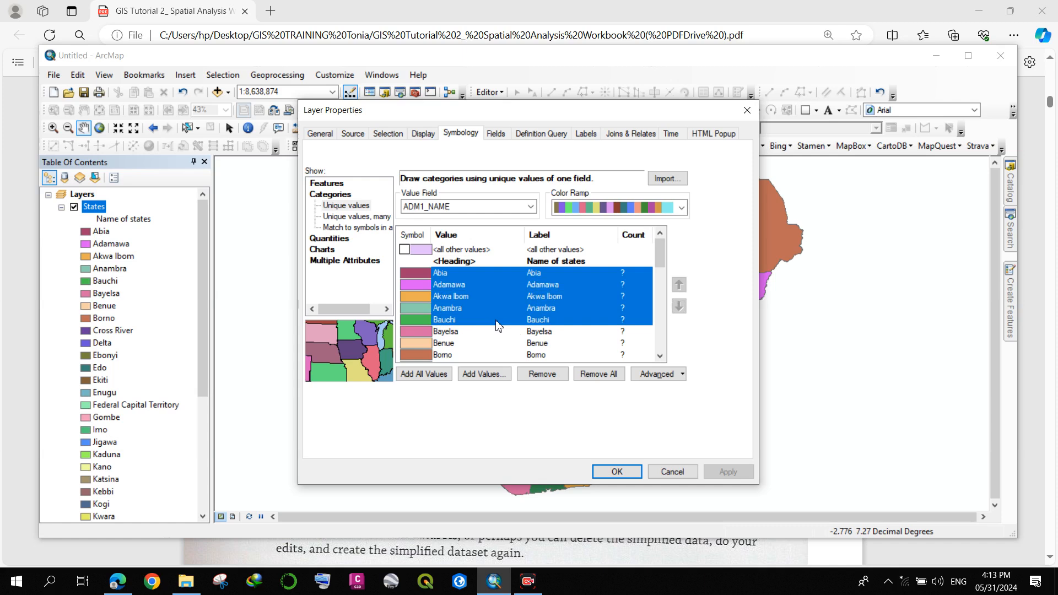
left_click(497, 321, "ctrl")
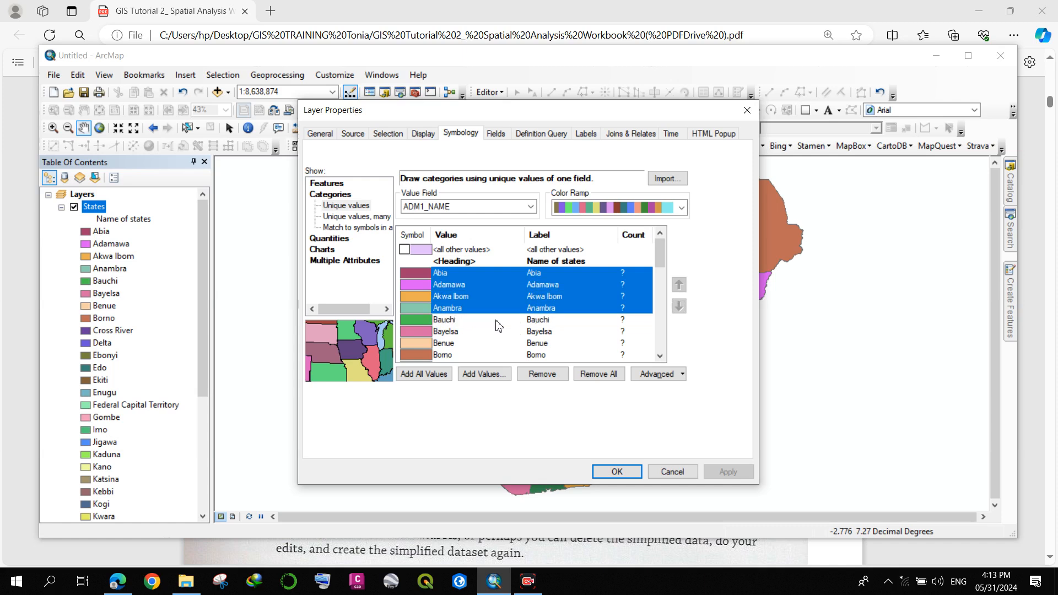
left_click(491, 289, "ctrl")
- Add Bayelsa, Benue, Cross River and Delta to the selected category values
scroll(490, 330, "down", 1)
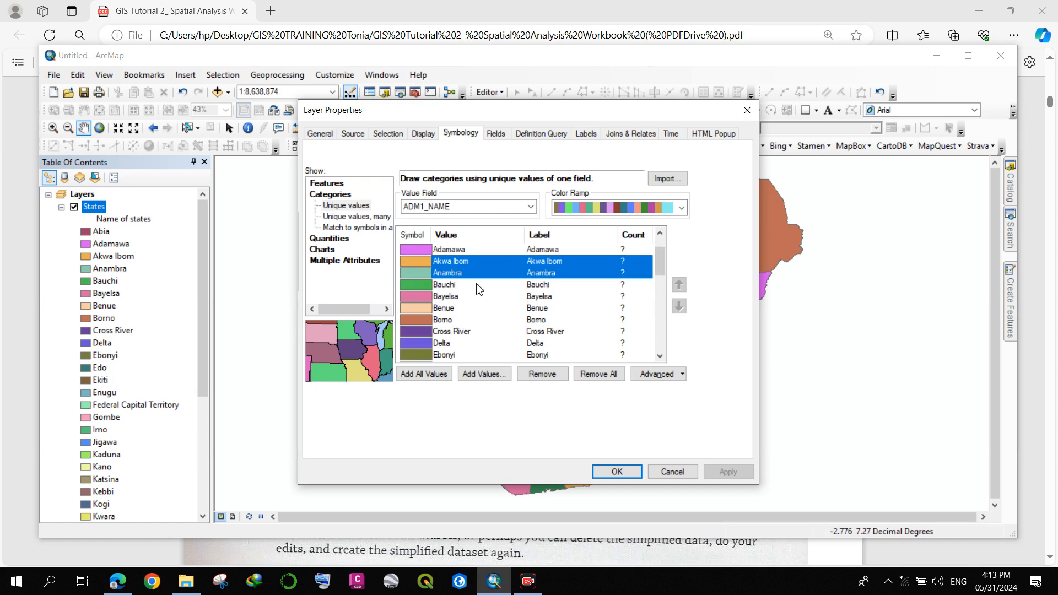
left_click(460, 298, "ctrl")
left_click(468, 309, "ctrl")
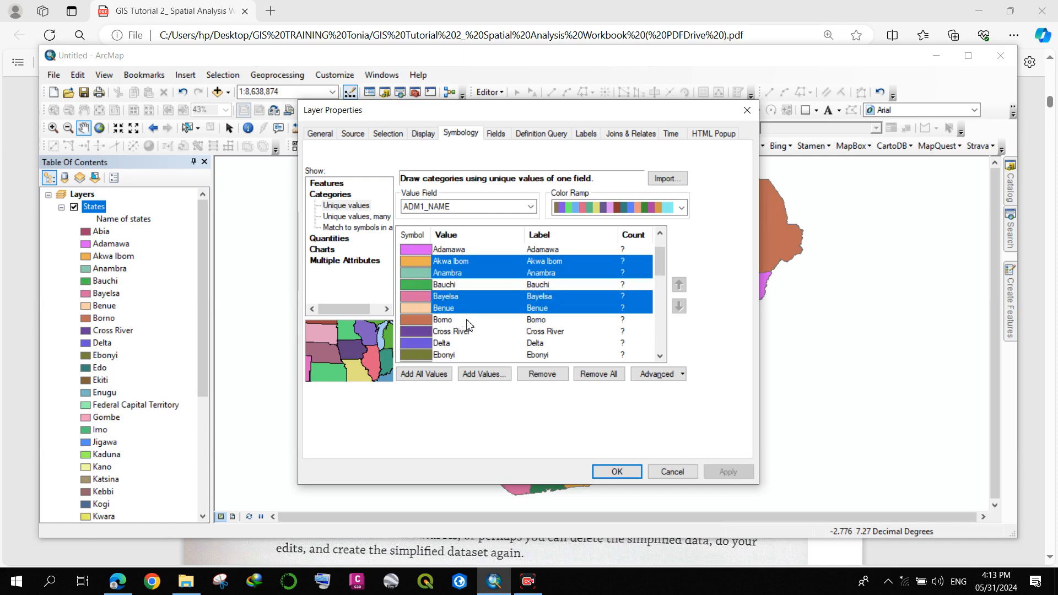
left_click(482, 334, "ctrl")
left_click(472, 345, "ctrl")
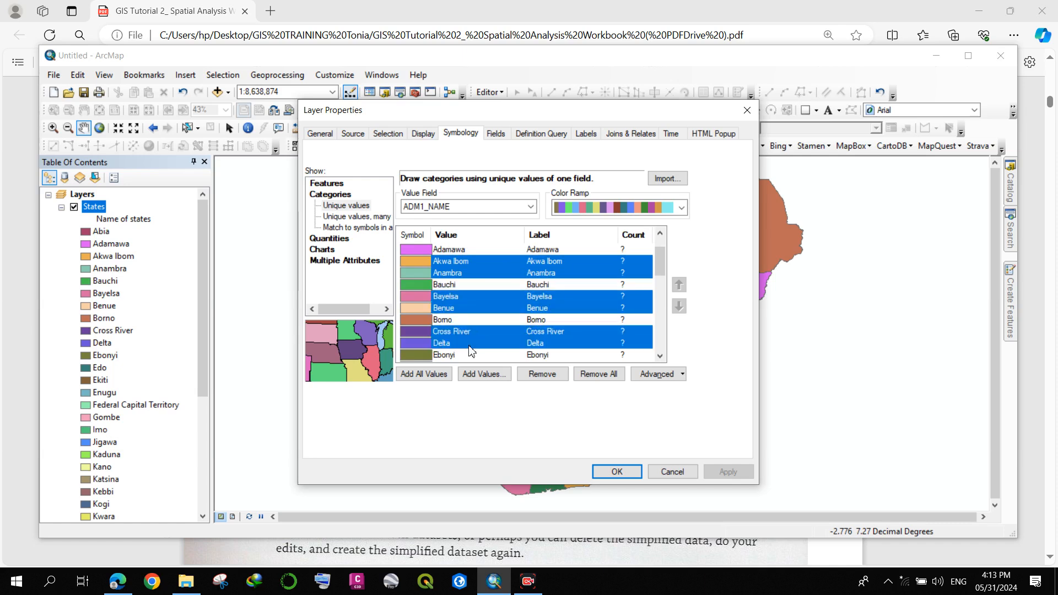
- Extend the category selection with the Ebonyi, Enugu and Imo values
scroll(471, 351, "down", 2)
left_click(473, 285, "ctrl")
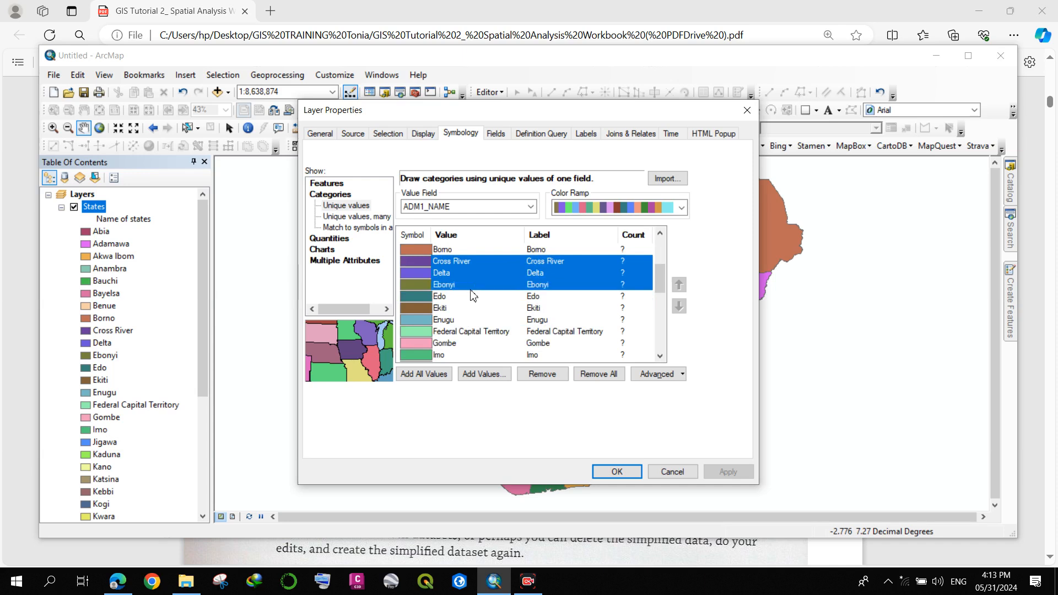
left_click(456, 320, "ctrl")
scroll(491, 331, "down", 1)
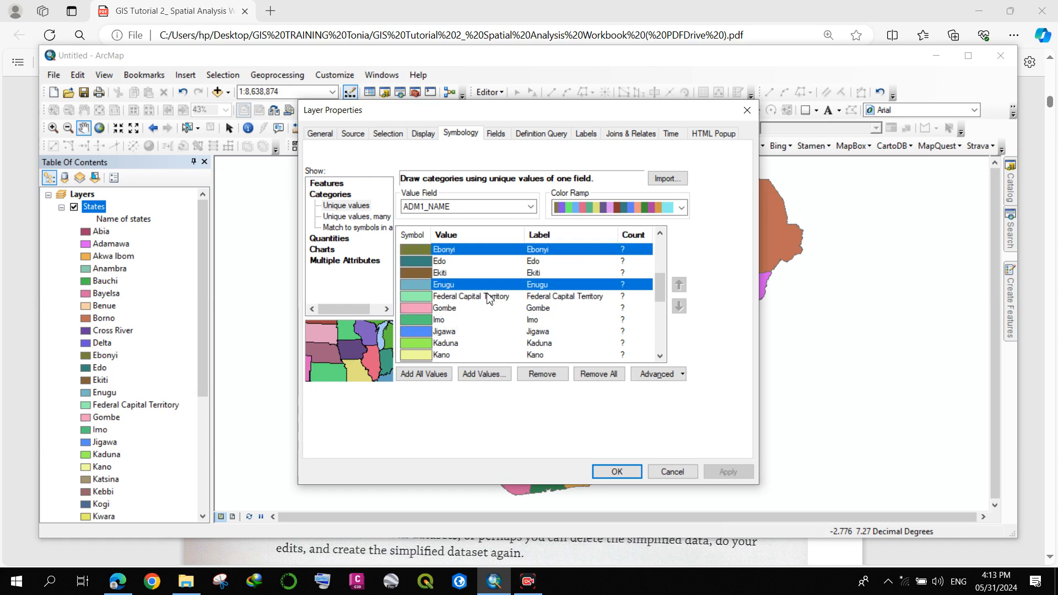
scroll(465, 309, "down", 1)
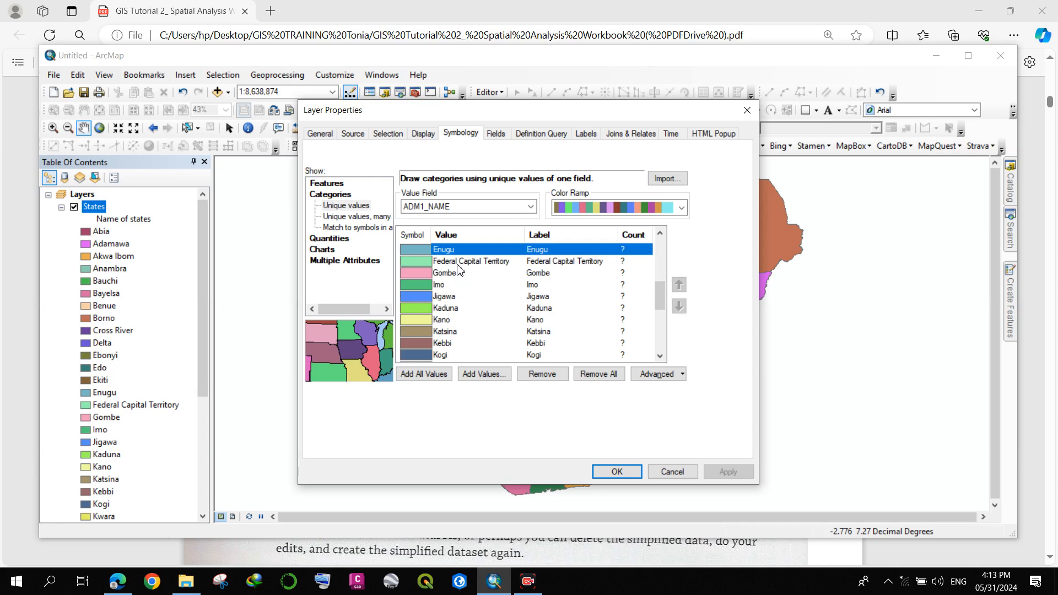
left_click(443, 285, "ctrl")
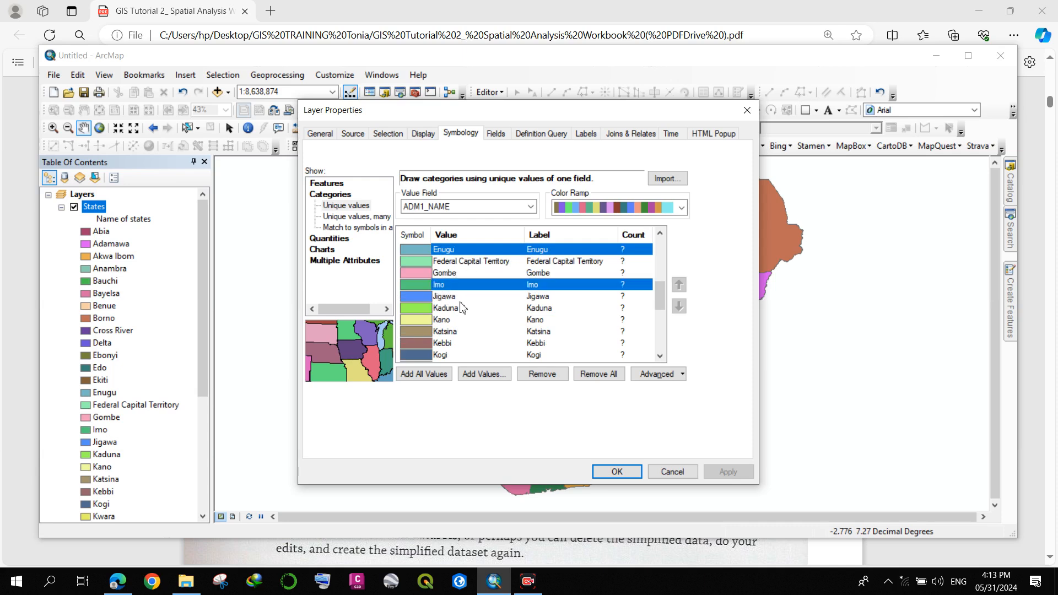
- Include Rivers in the selected state values while keeping the existing selection
scroll(467, 316, "down", 1)
scroll(467, 316, "down", 1)
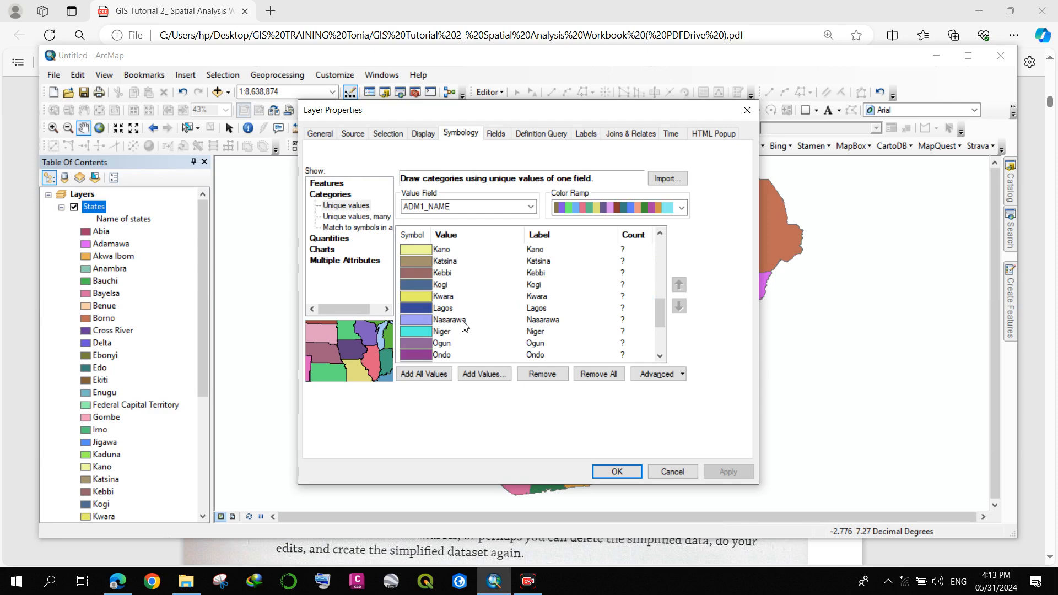
scroll(466, 327, "down", 1)
scroll(456, 315, "down", 1)
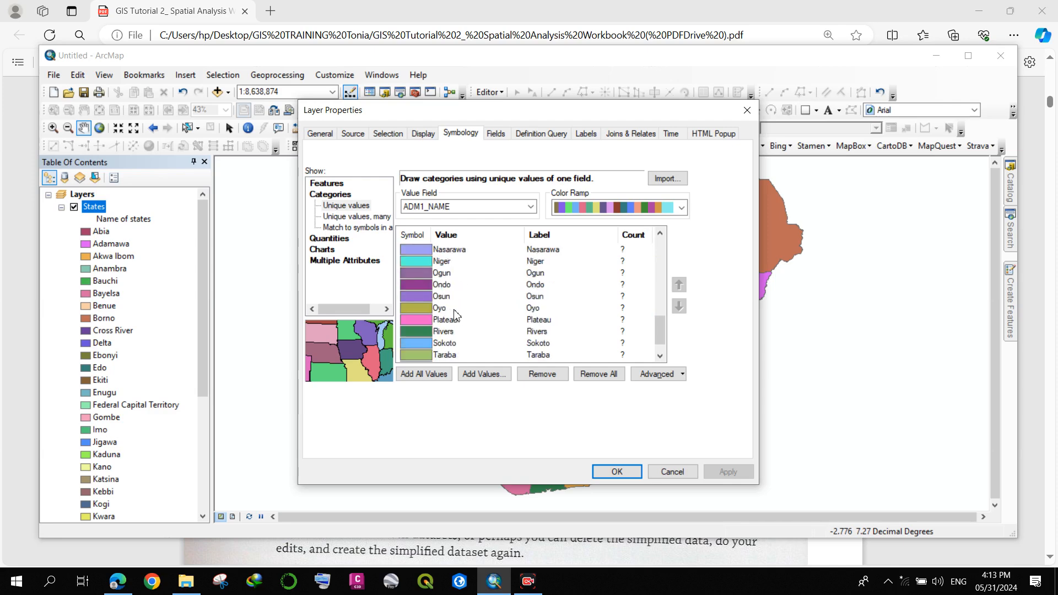
scroll(462, 313, "down", 1)
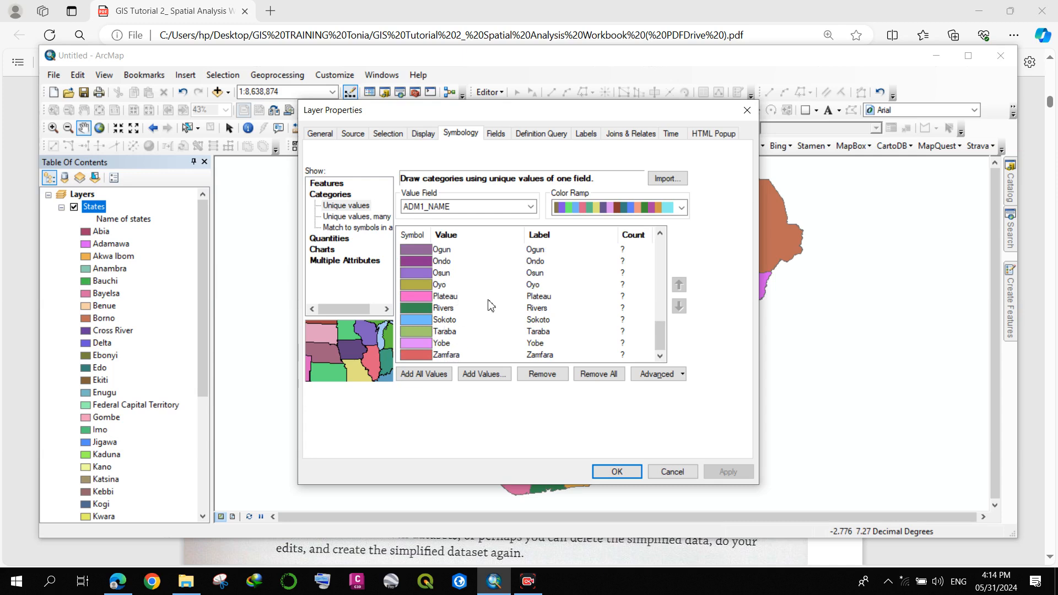
left_click(445, 309)
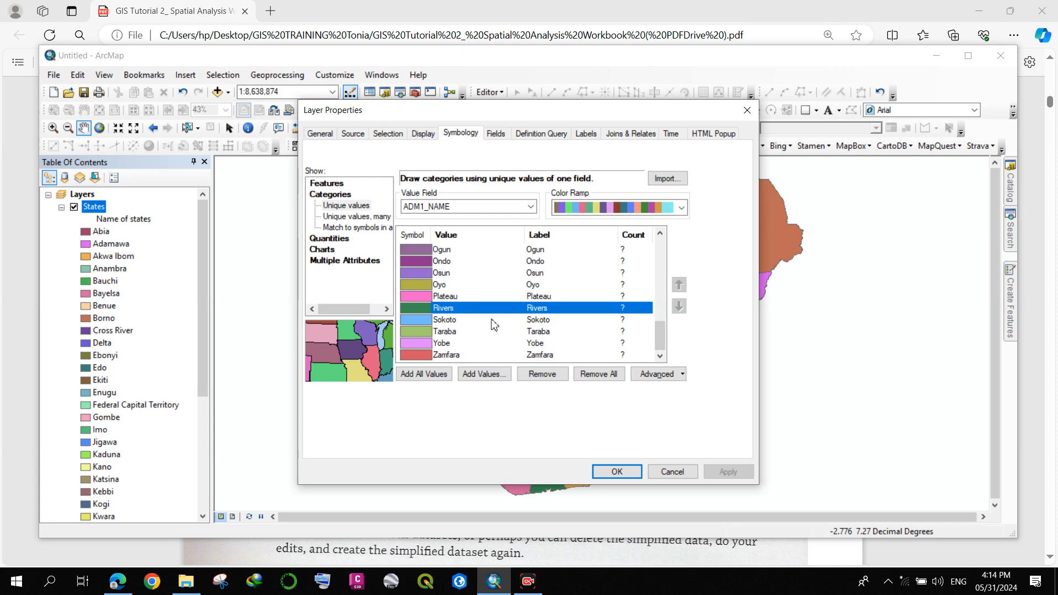
- Review the whole value list to check which states are selected for grouping
scroll(498, 326, "up", 12)
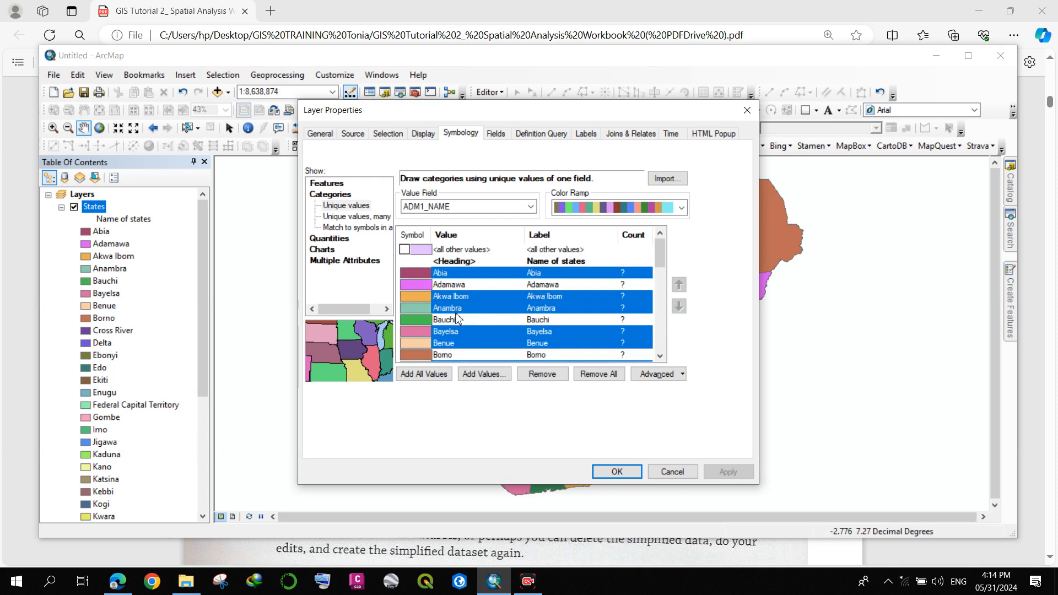
scroll(460, 316, "down", 1)
scroll(446, 317, "down", 1)
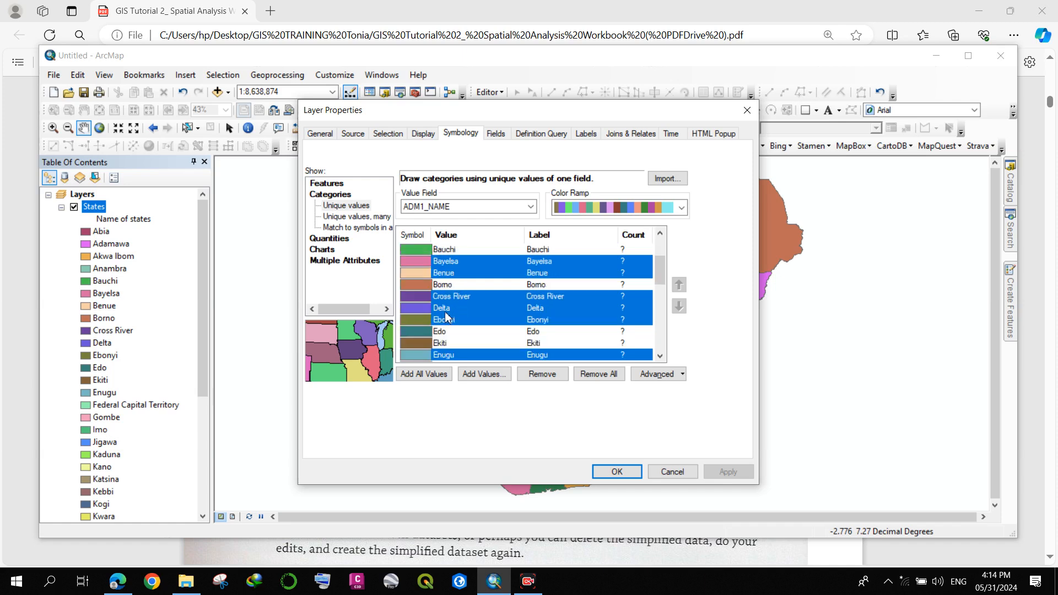
scroll(448, 318, "up", 2)
scroll(451, 319, "down", 1)
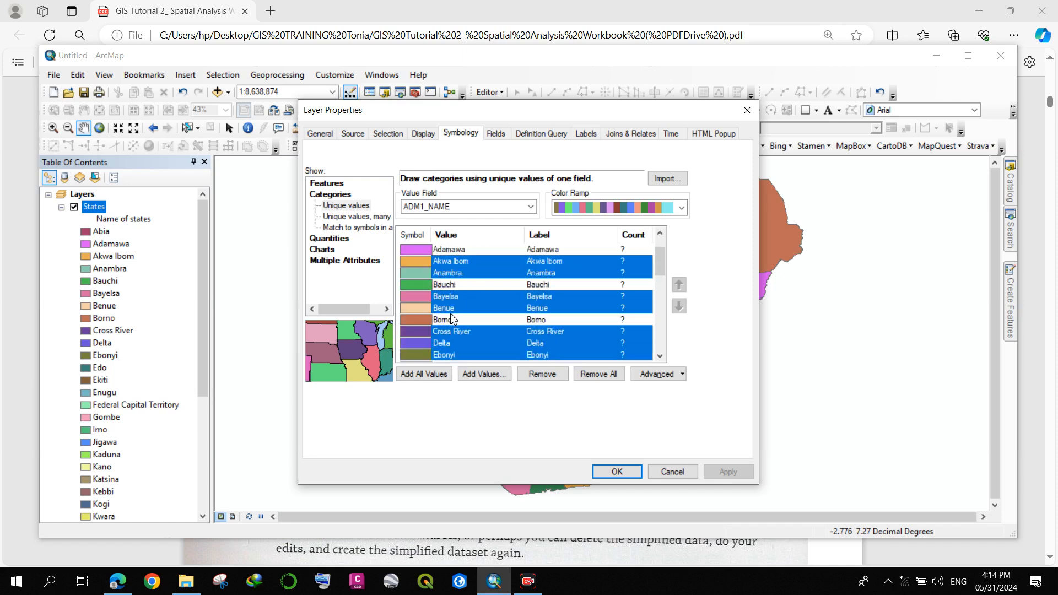
scroll(507, 309, "up", 1)
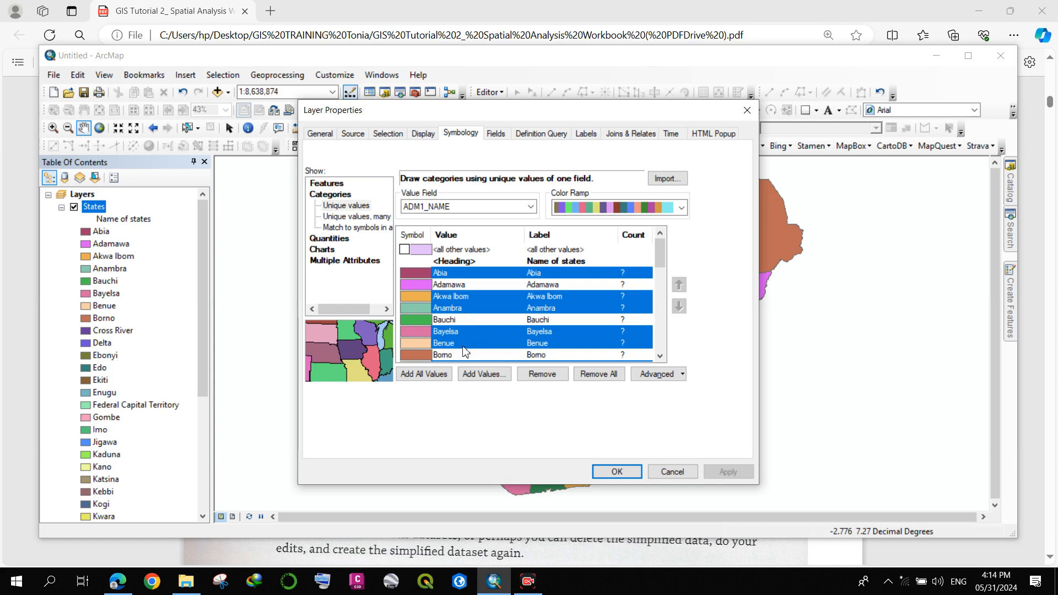
scroll(452, 333, "down", 1)
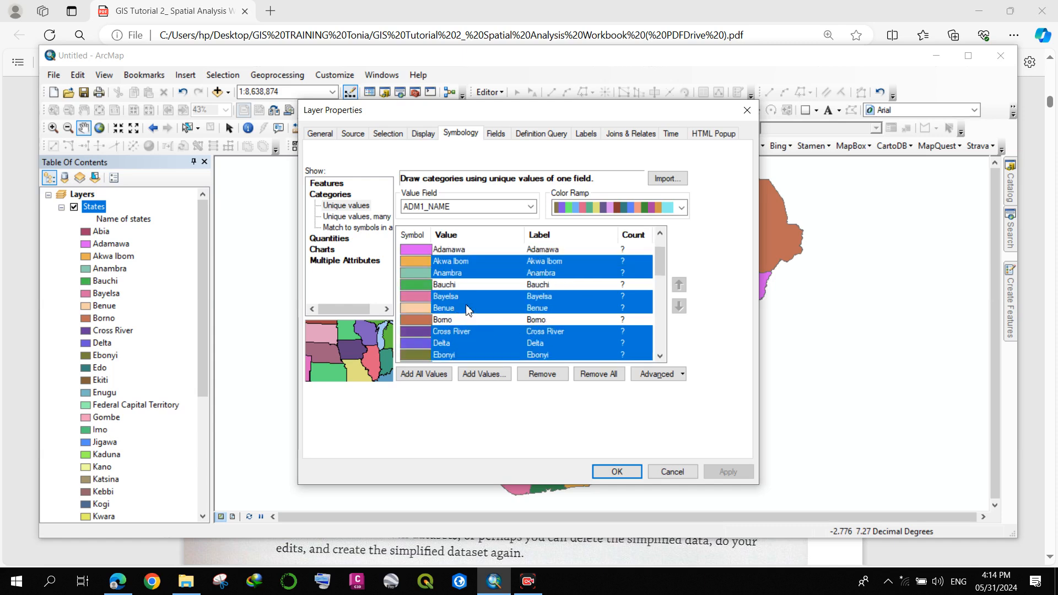
scroll(465, 325, "down", 1)
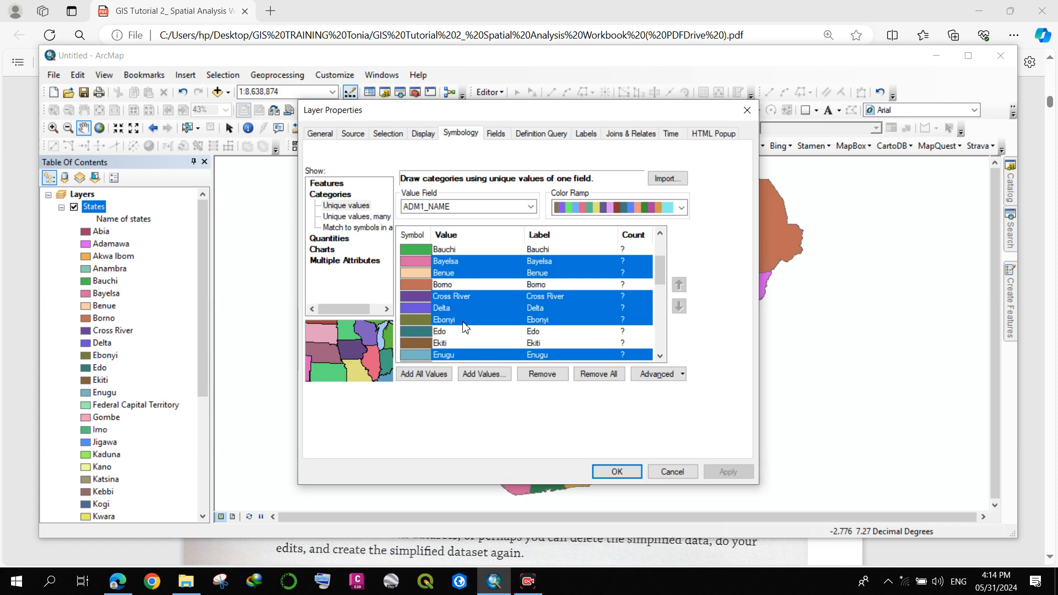
scroll(489, 322, "down", 1)
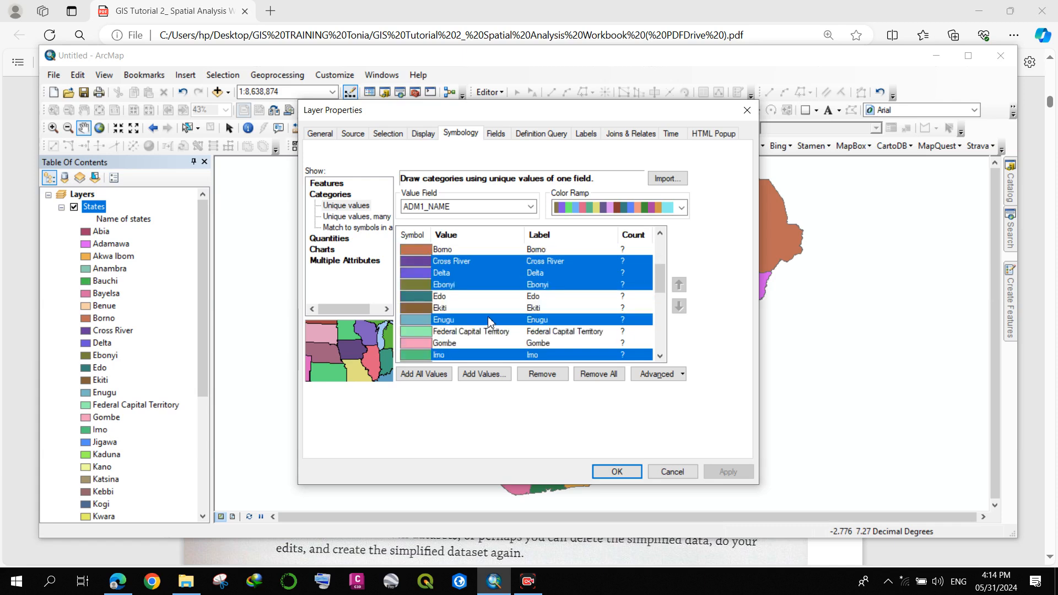
scroll(471, 314, "down", 1)
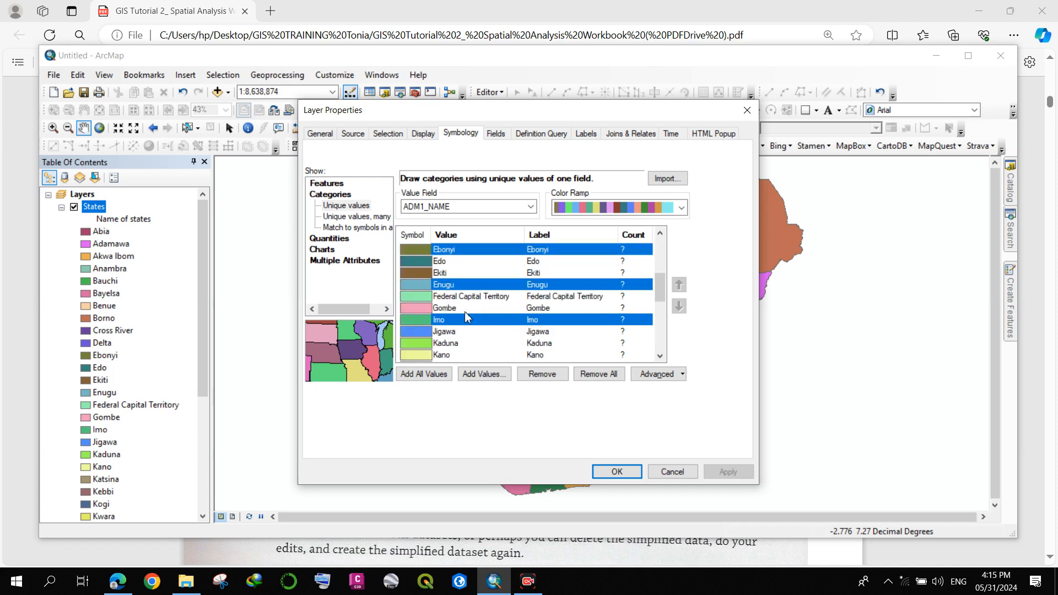
scroll(468, 314, "down", 1)
scroll(467, 318, "down", 5)
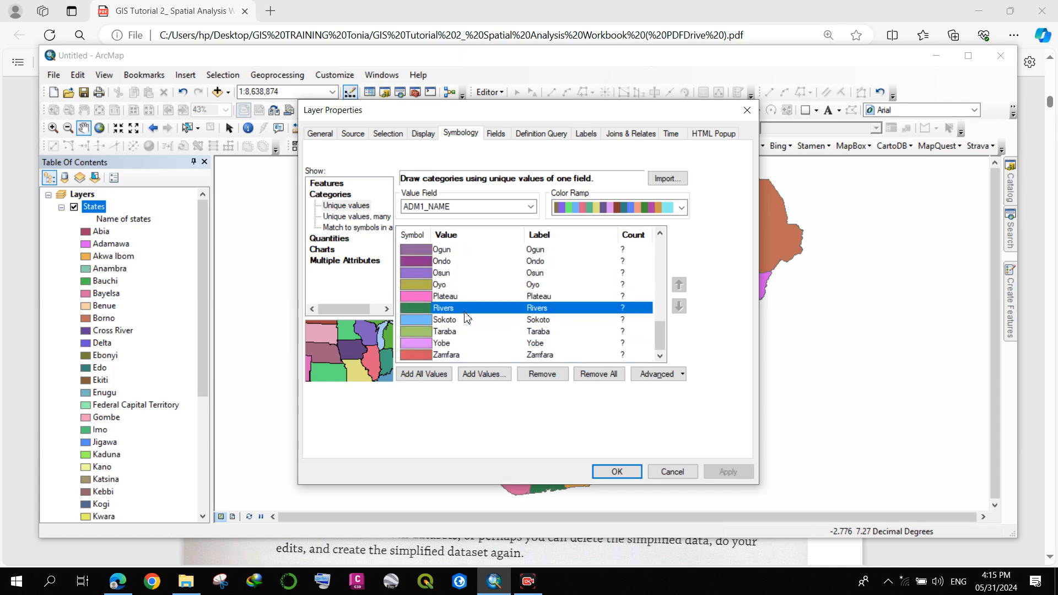
- Group the selected state values, from Abia through Rivers, into a single category
scroll(478, 297, "up", 9)
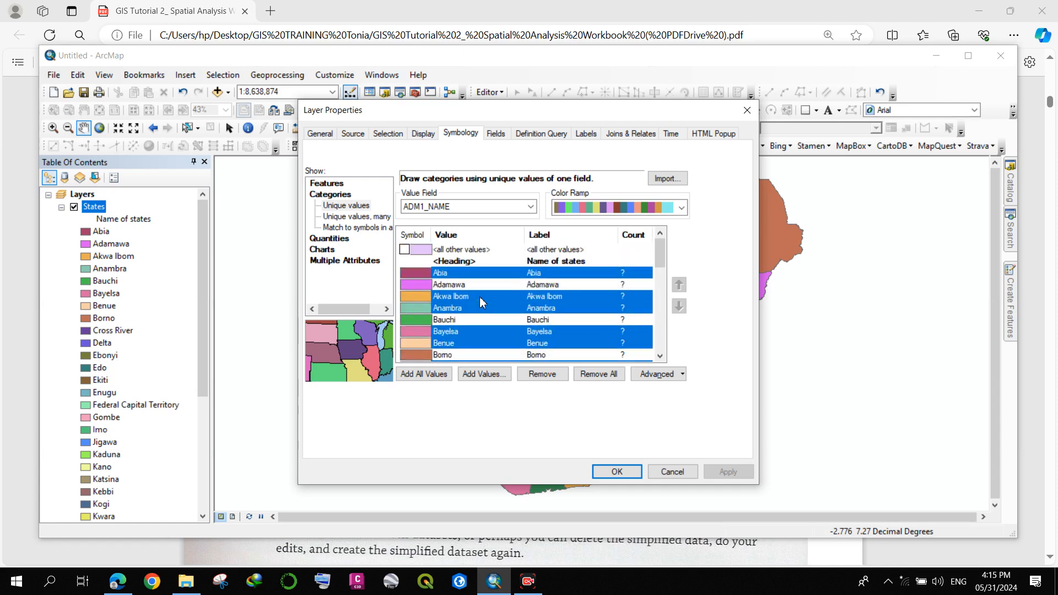
right_click(543, 279)
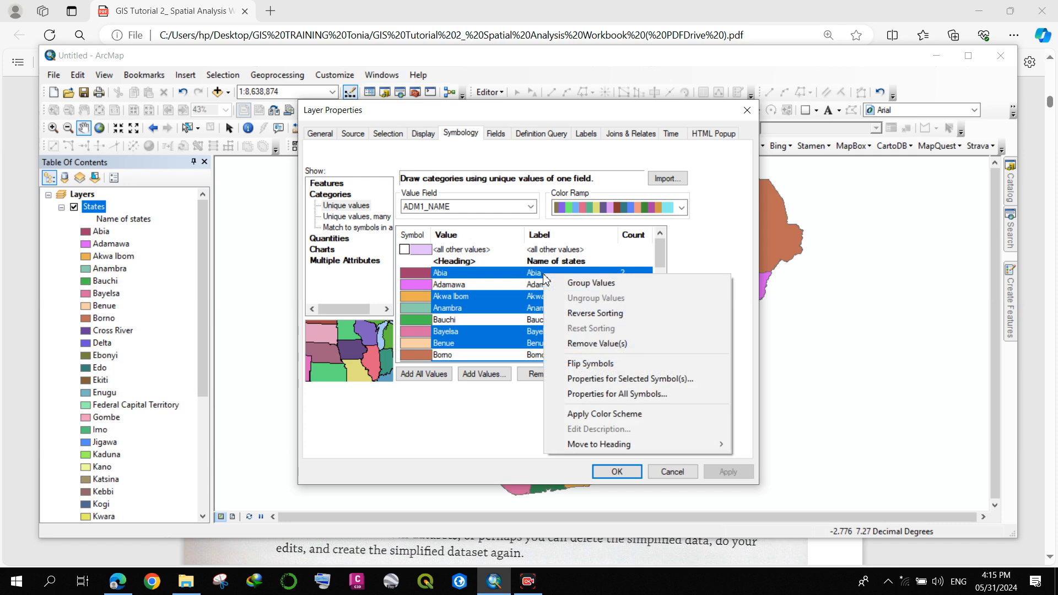
left_click(592, 284)
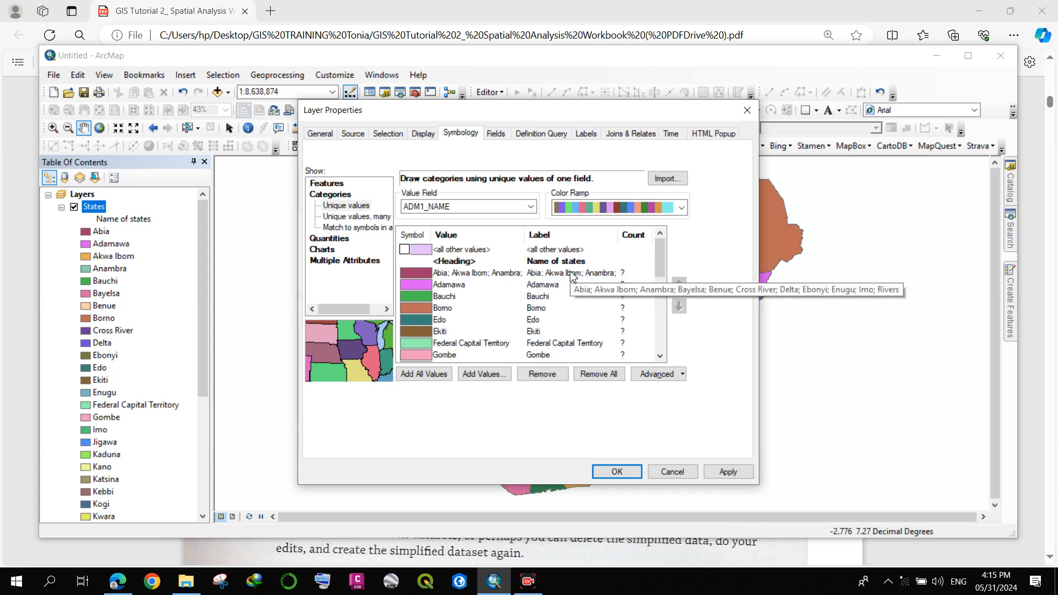
- Label the combined category of Abia through Rivers as "Eastern zones"
double_click(573, 277)
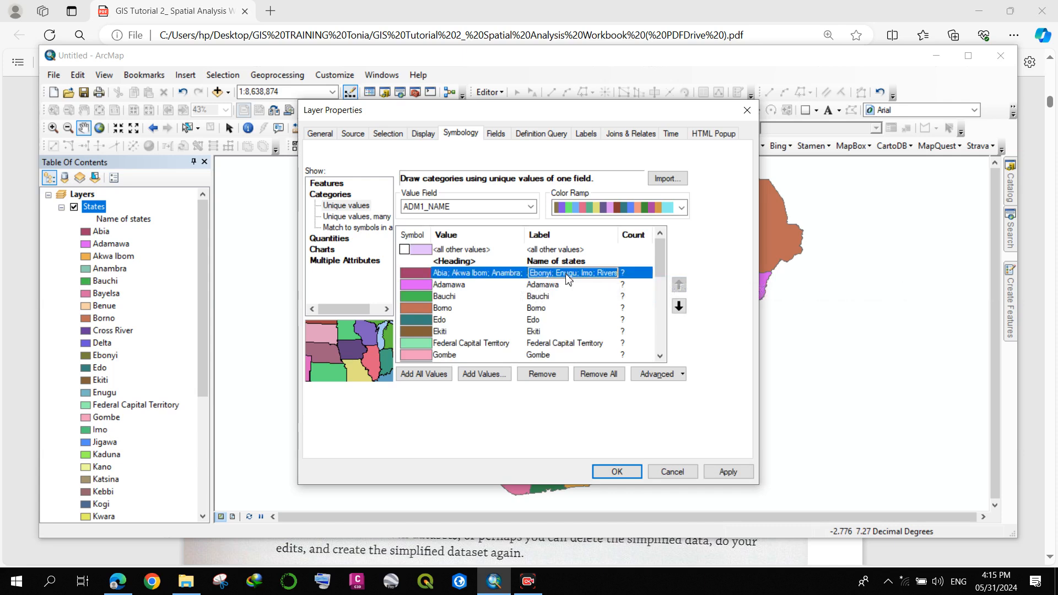
key("BackSpace")
type("Easter")
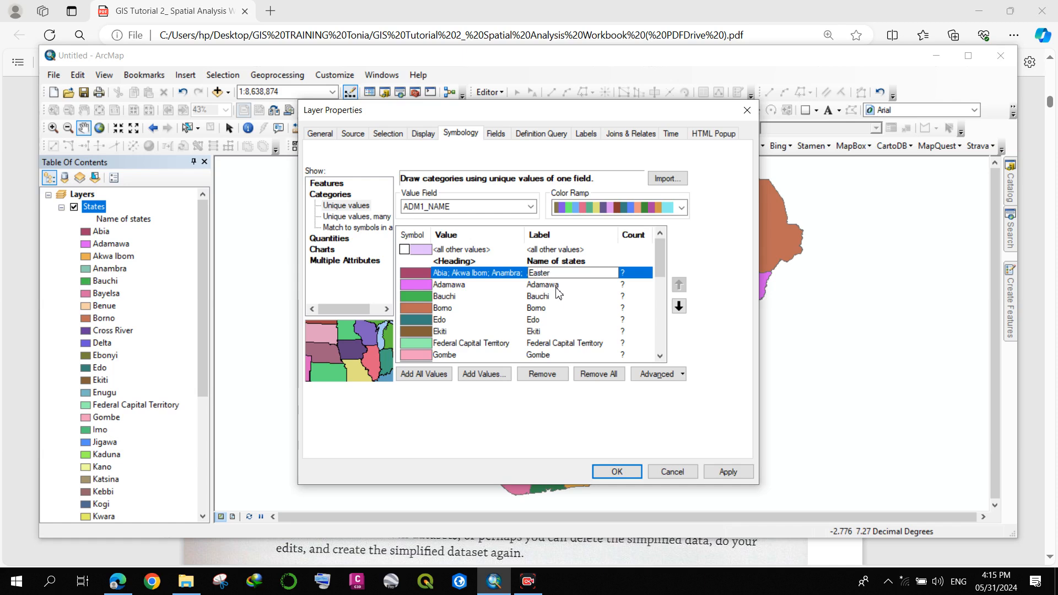
type("n zones")
key("Return")
- Select the Adamawa, Bauchi and Borno values together, leaving out Edo and Ekiti
left_click(464, 290)
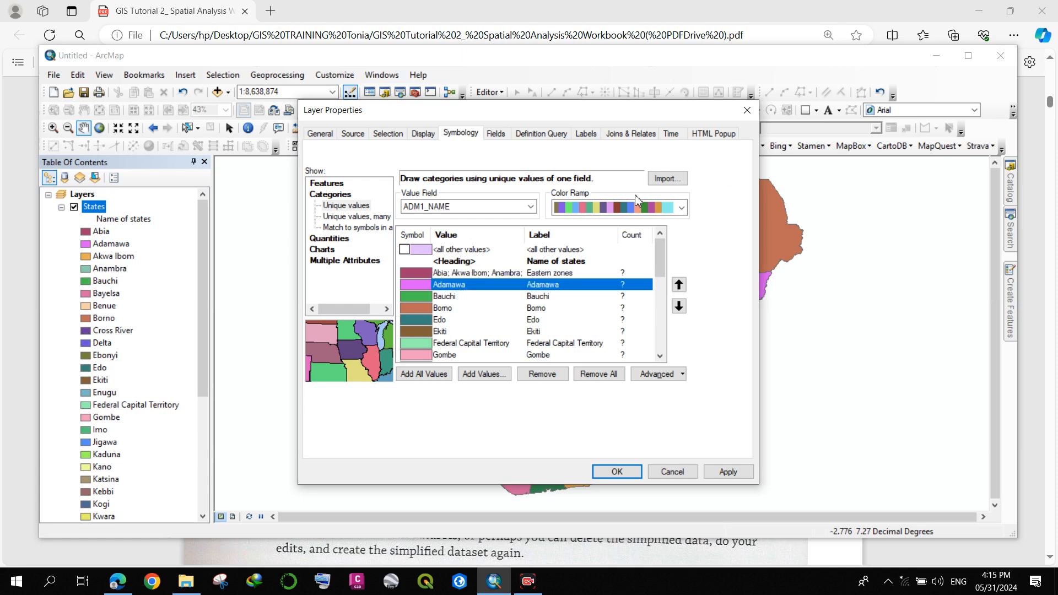
left_click(117, 581)
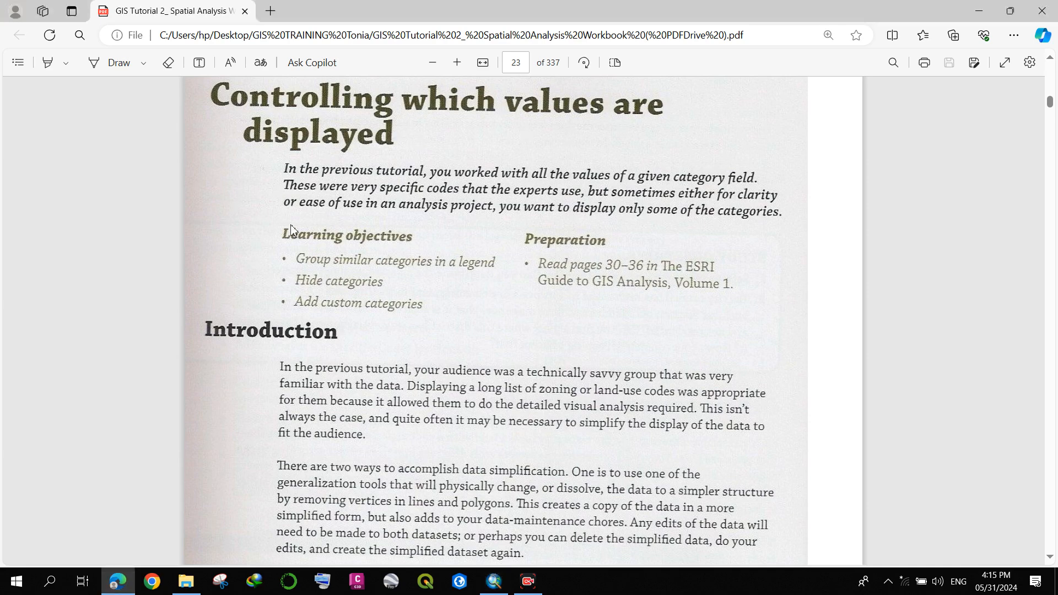
left_click(494, 580)
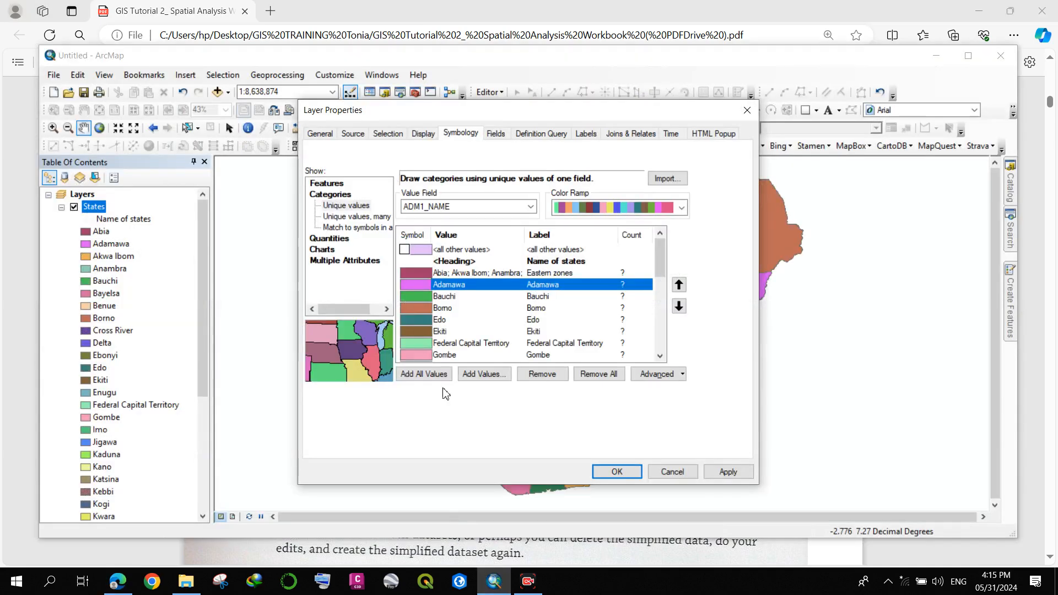
left_click(451, 298, "ctrl")
left_click(446, 310, "ctrl")
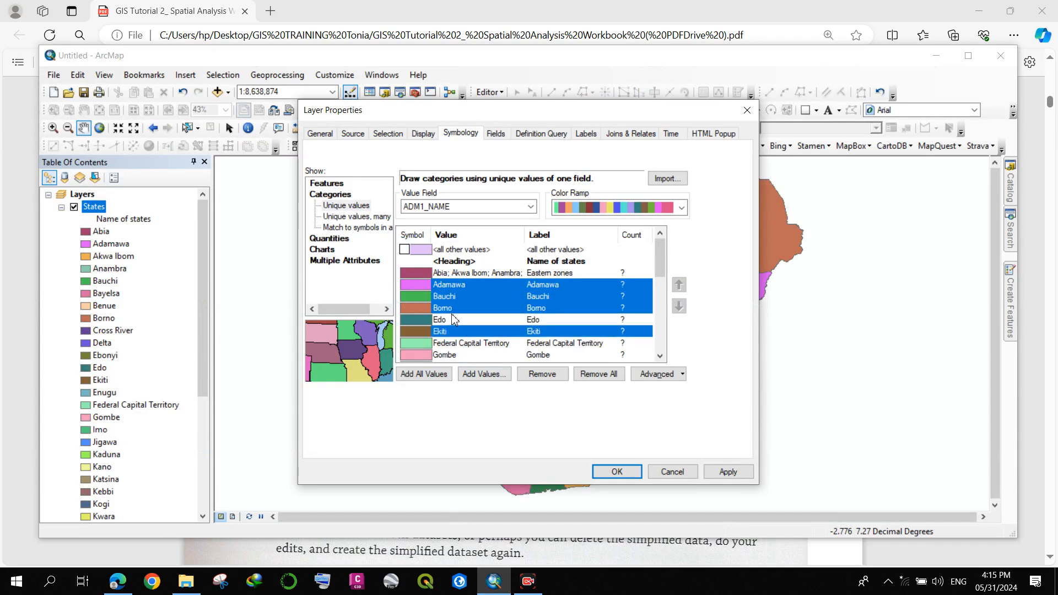
scroll(451, 337, "down", 2)
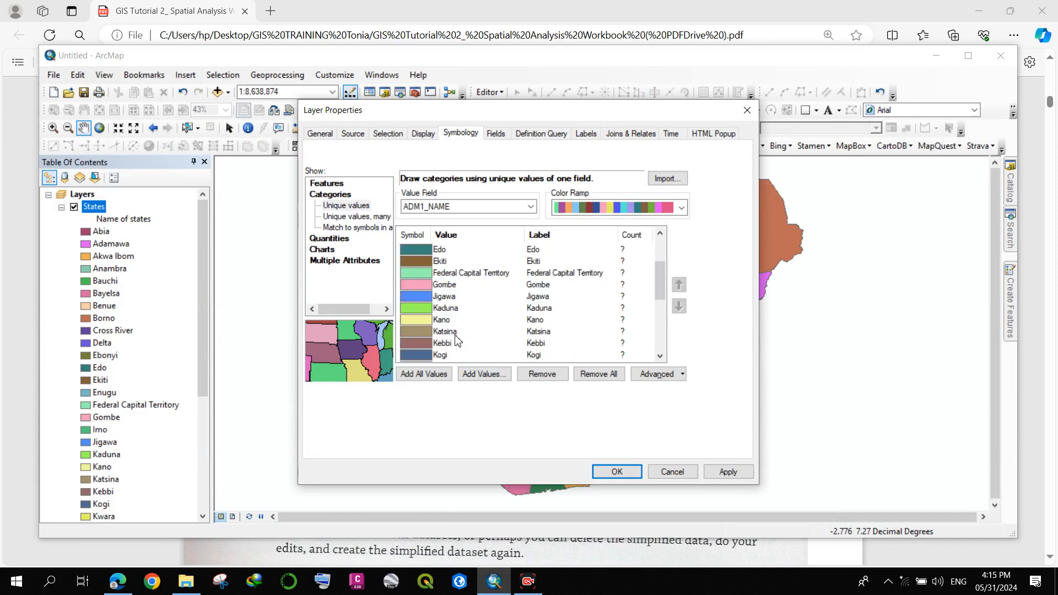
- Extend the category selection with Federal Capital Territory, Gombe, Jigawa, Kaduna, Kano, Katsina and Kebbi, leaving out Kogi
left_click(486, 274)
left_click(450, 288, "ctrl")
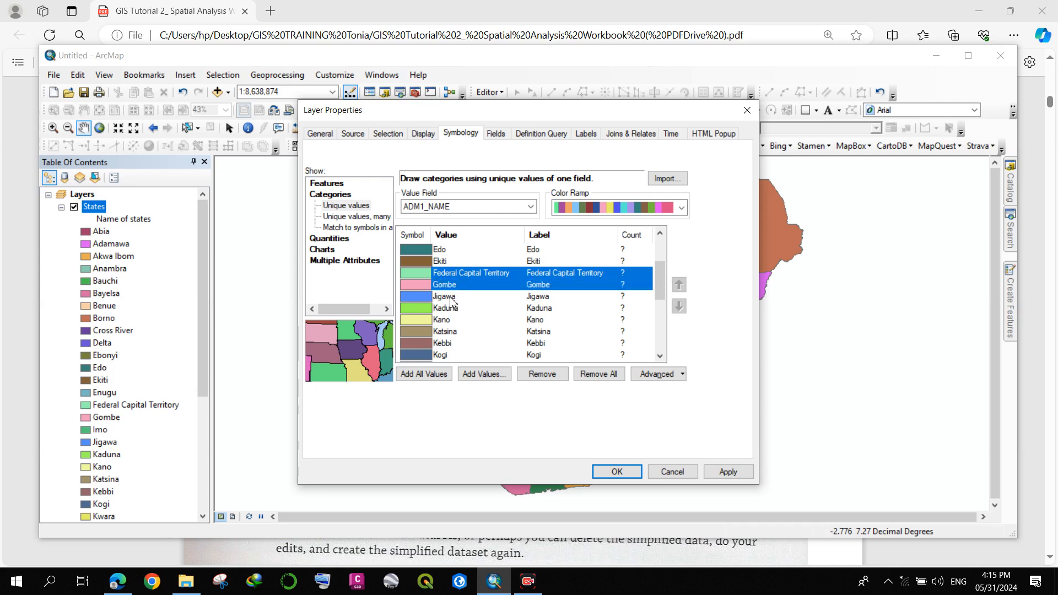
left_click(452, 298, "ctrl")
left_click(450, 310, "ctrl")
left_click(447, 320, "ctrl")
left_click(448, 332, "ctrl")
left_click(448, 343, "ctrl")
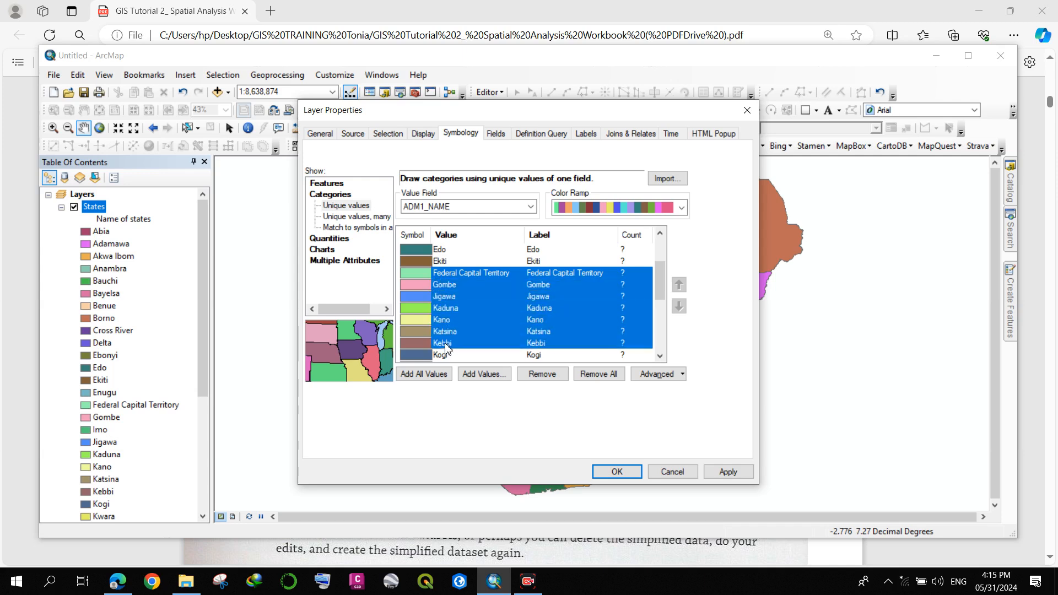
left_click(447, 355, "ctrl")
scroll(455, 322, "down", 2)
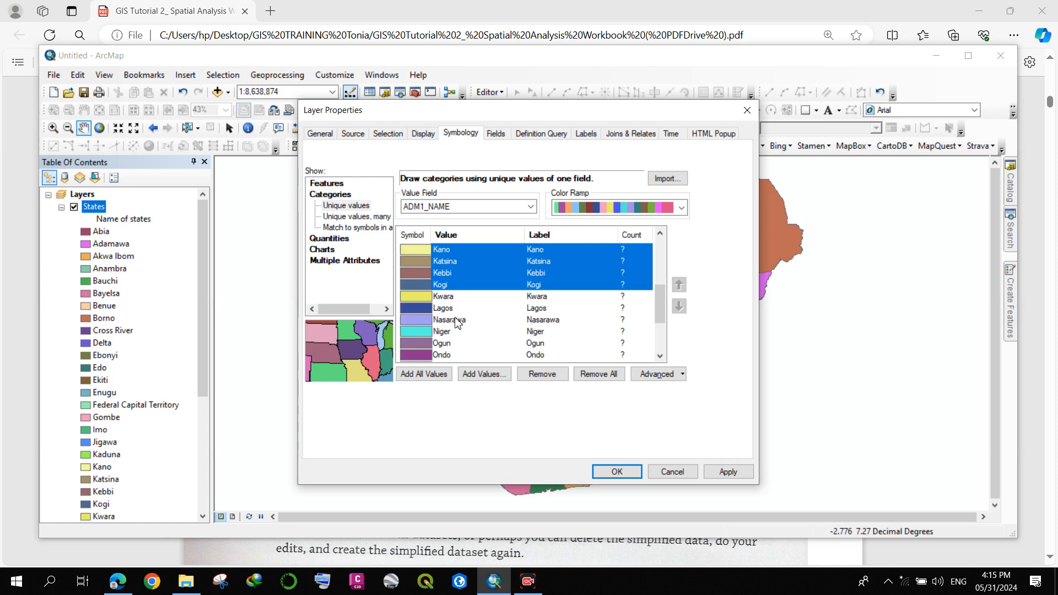
left_click(452, 285, "ctrl")
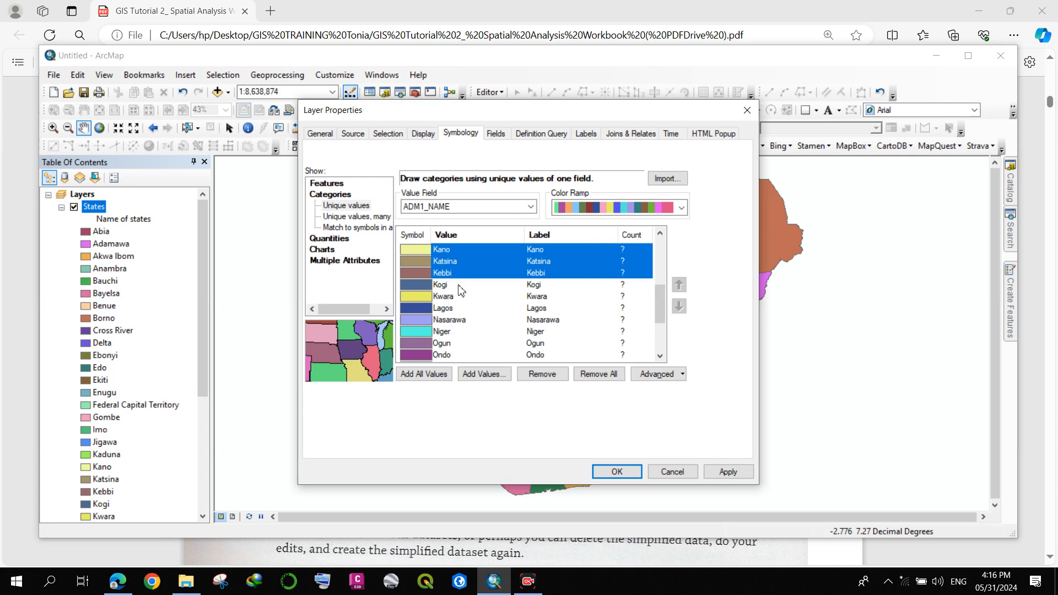
- Add the Nasarawa, Kwara and Niger values to the existing category selection
left_click(447, 319, "ctrl")
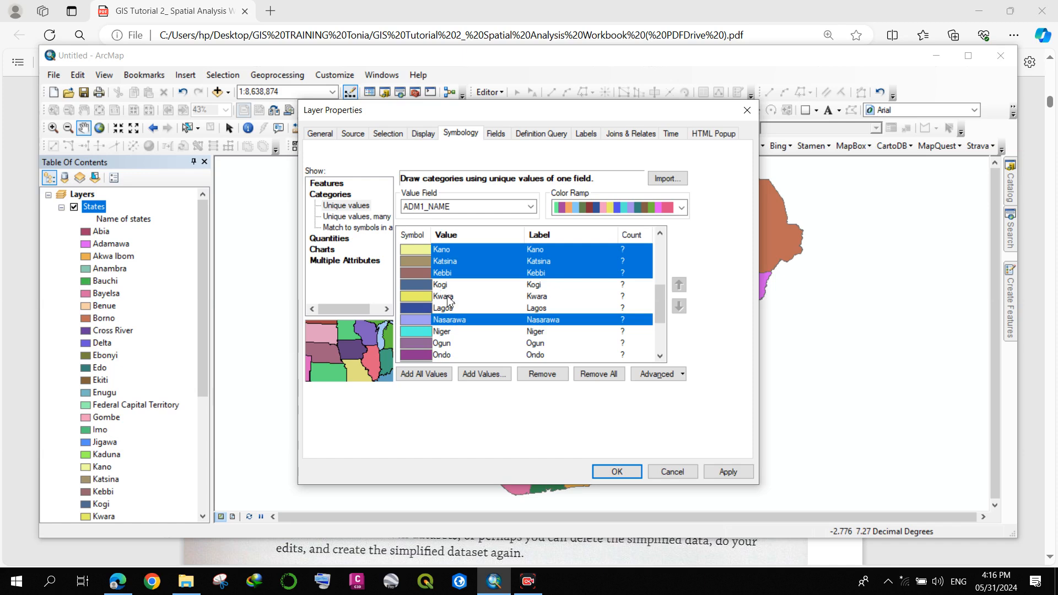
left_click(450, 297, "ctrl")
scroll(451, 305, "down", 1)
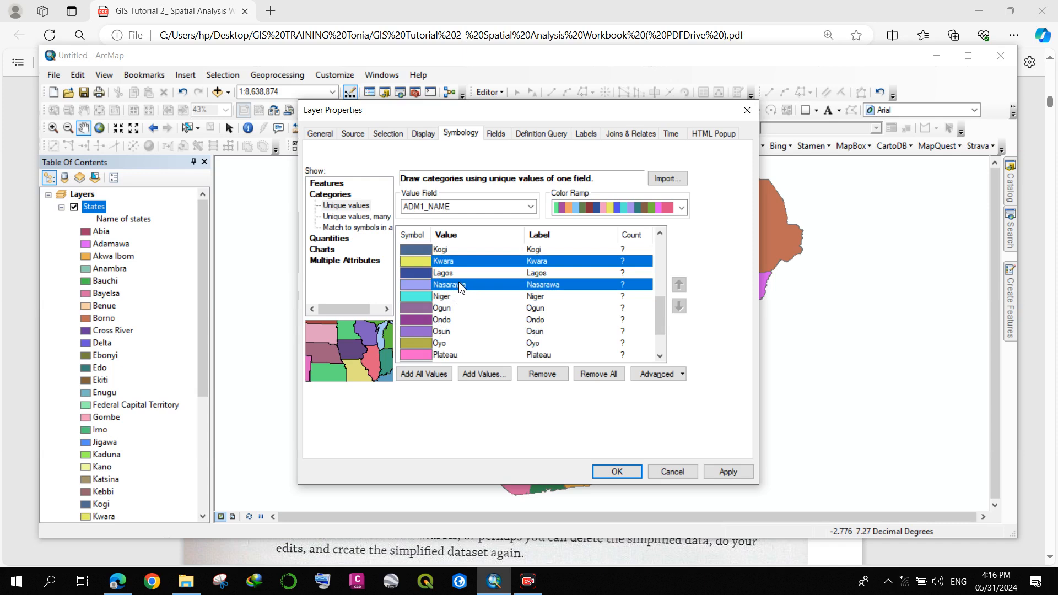
scroll(447, 290, "down", 1)
scroll(445, 289, "up", 1)
scroll(452, 310, "down", 1)
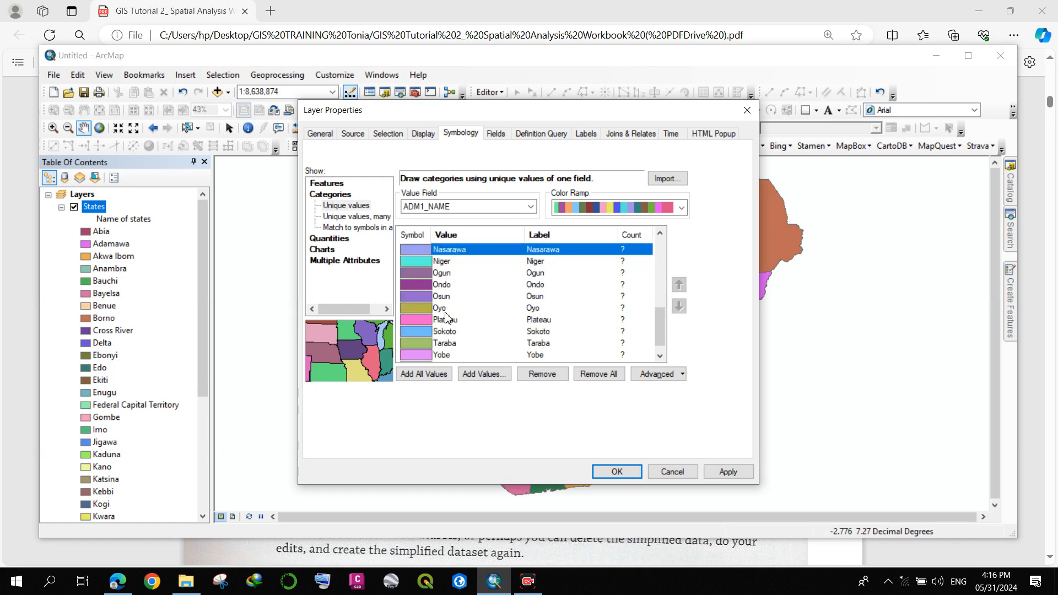
left_click(447, 263, "ctrl")
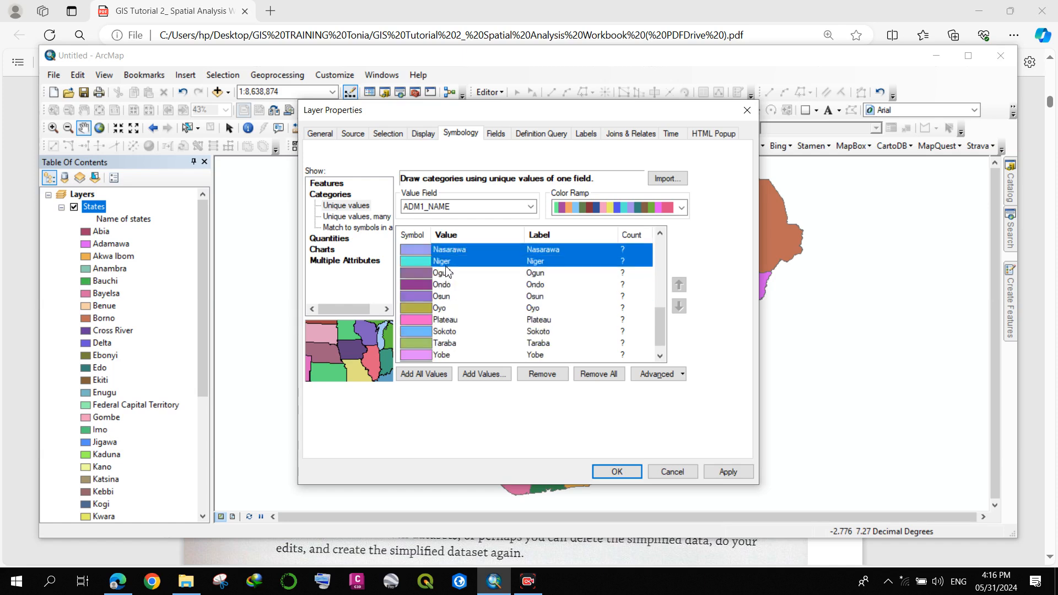
- Add Plateau, Sokoto, Taraba, Yobe and Zamfara to the selected state values
scroll(455, 310, "down", 1)
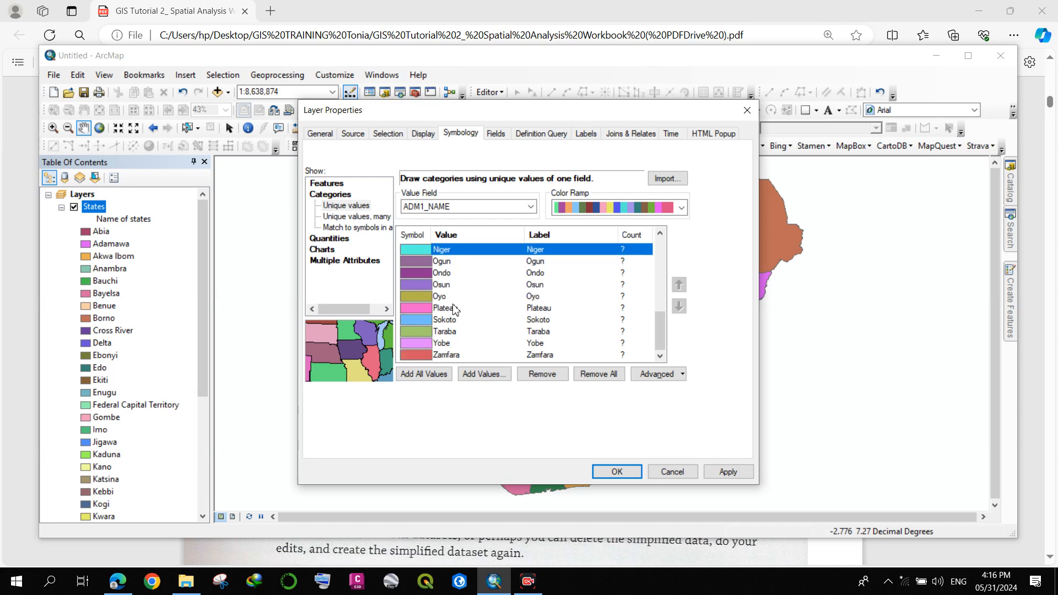
left_click(453, 309, "ctrl")
left_click(452, 322, "ctrl")
left_click(453, 333, "ctrl")
left_click(453, 345, "ctrl")
left_click(453, 356, "ctrl")
- Check the selected values from Adamawa through Zamfara and group them into a single category
scroll(467, 296, "up", 6)
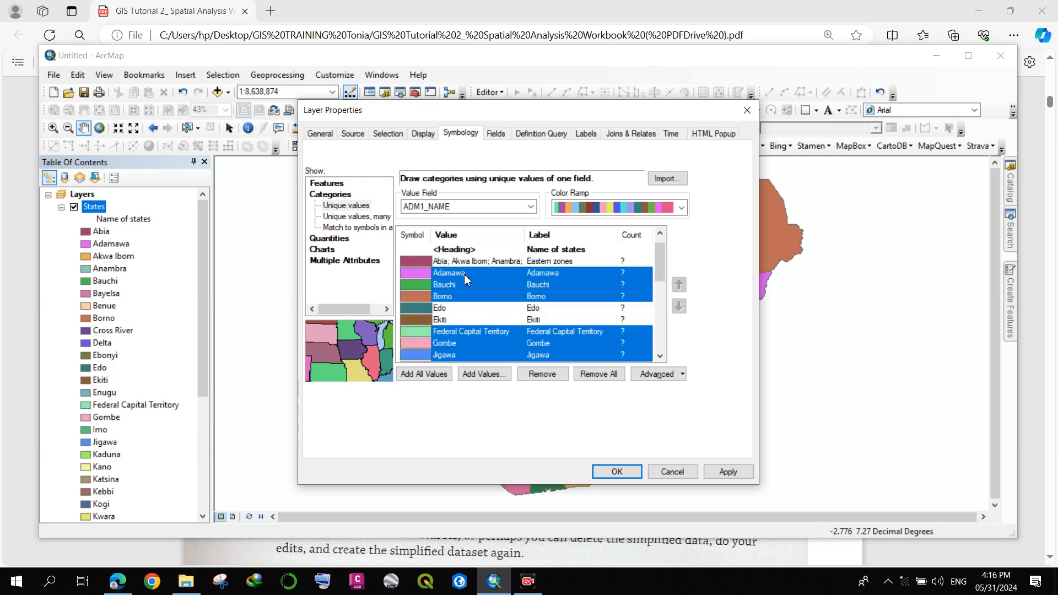
scroll(486, 290, "down", 1)
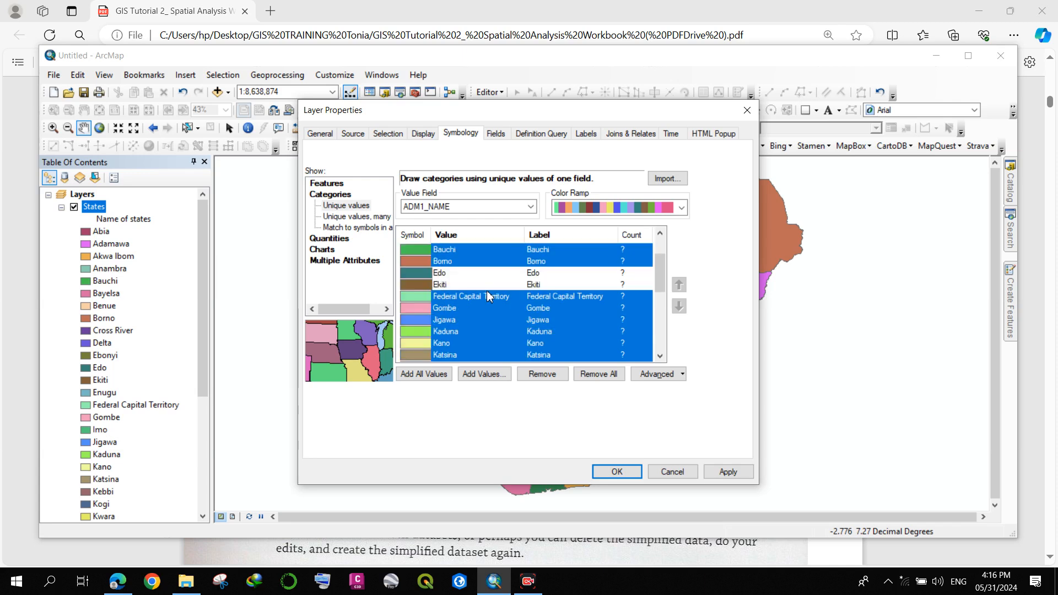
scroll(468, 294, "down", 1)
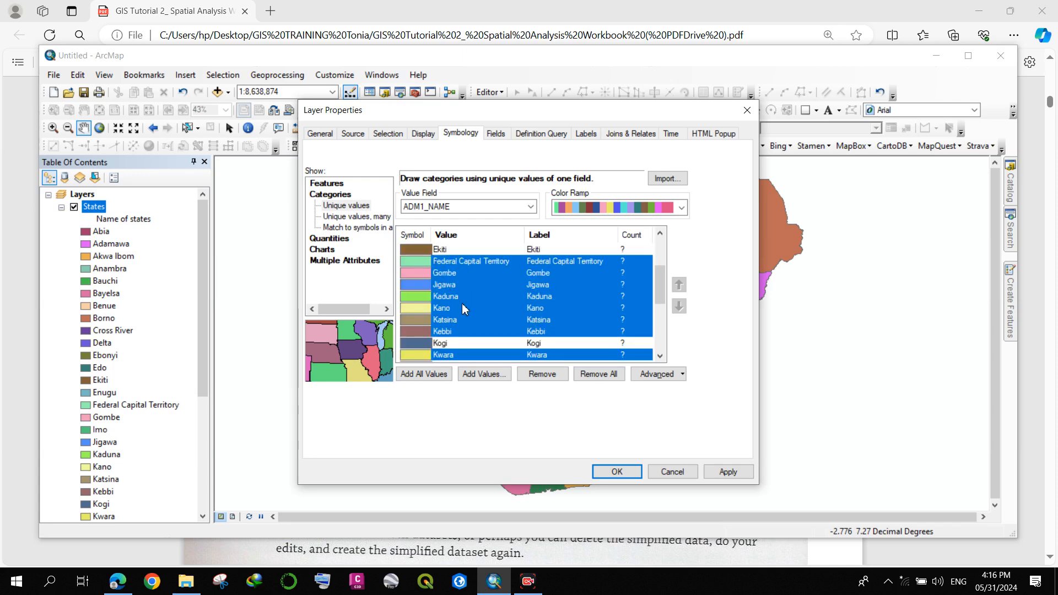
scroll(455, 330, "down", 2)
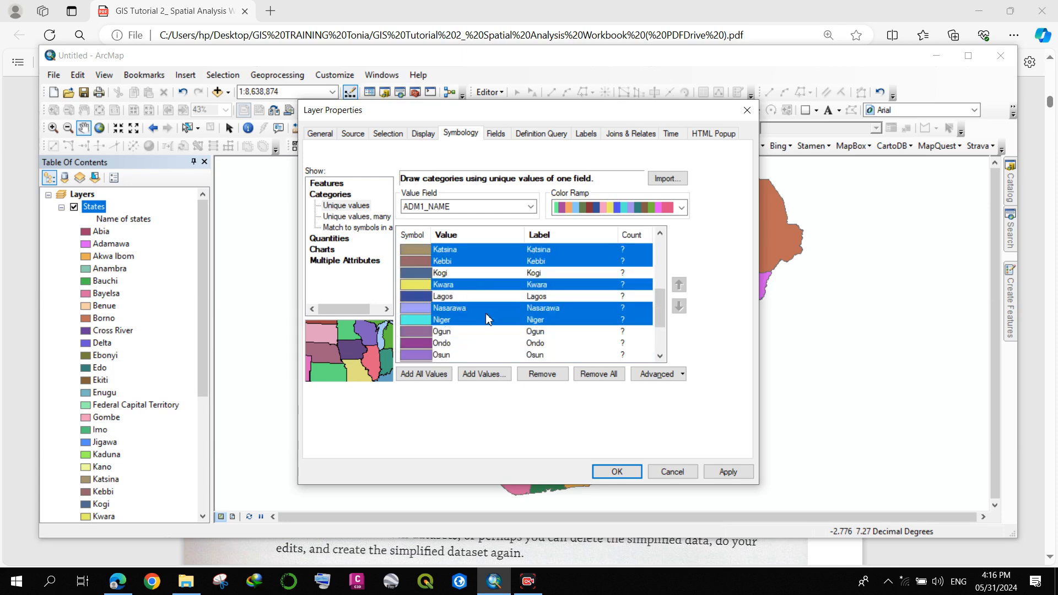
scroll(469, 322, "down", 1)
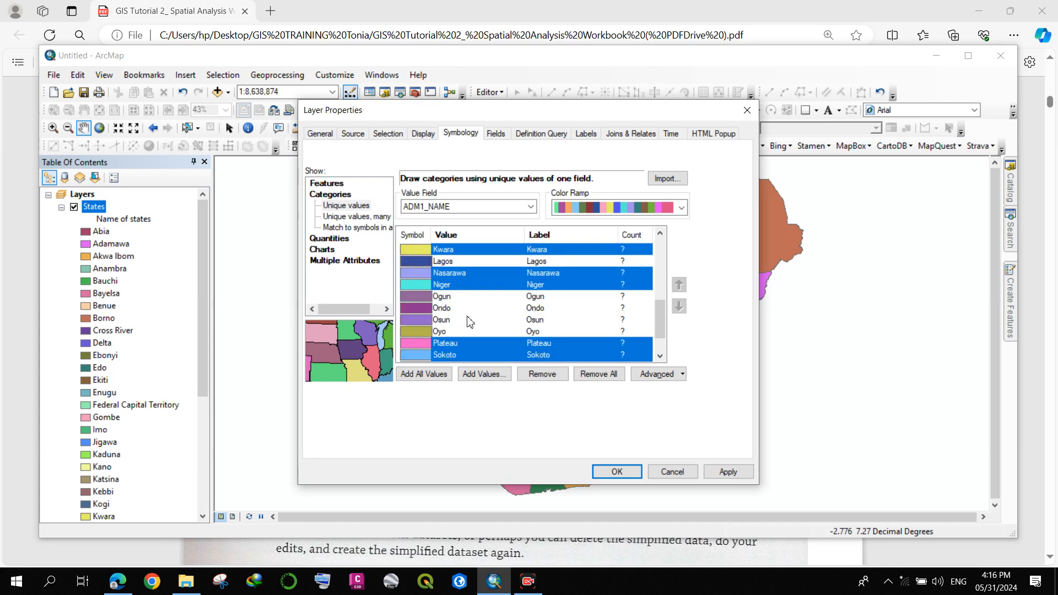
scroll(460, 317, "down", 1)
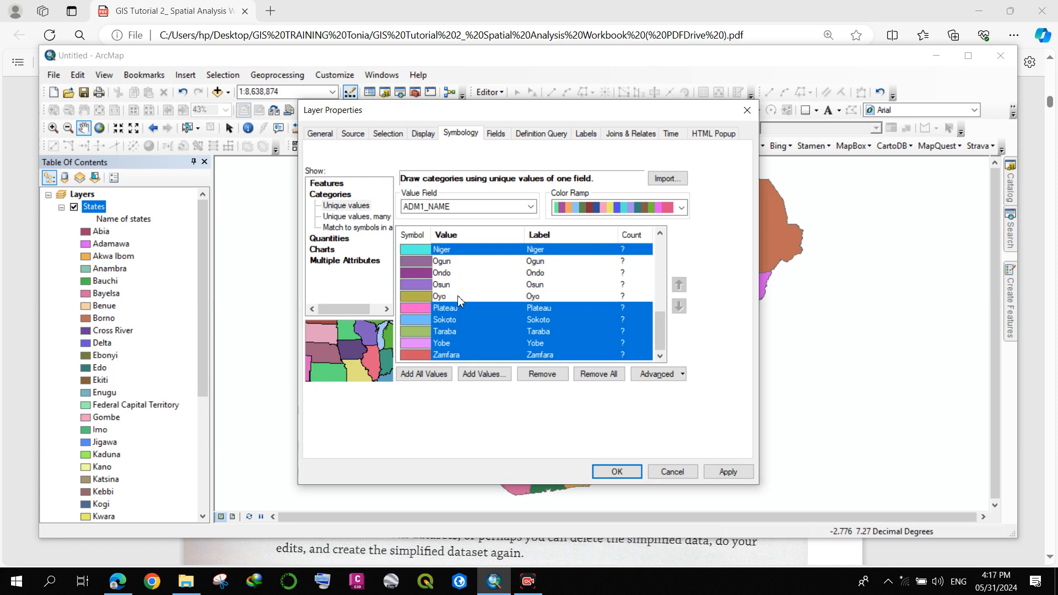
right_click(467, 310)
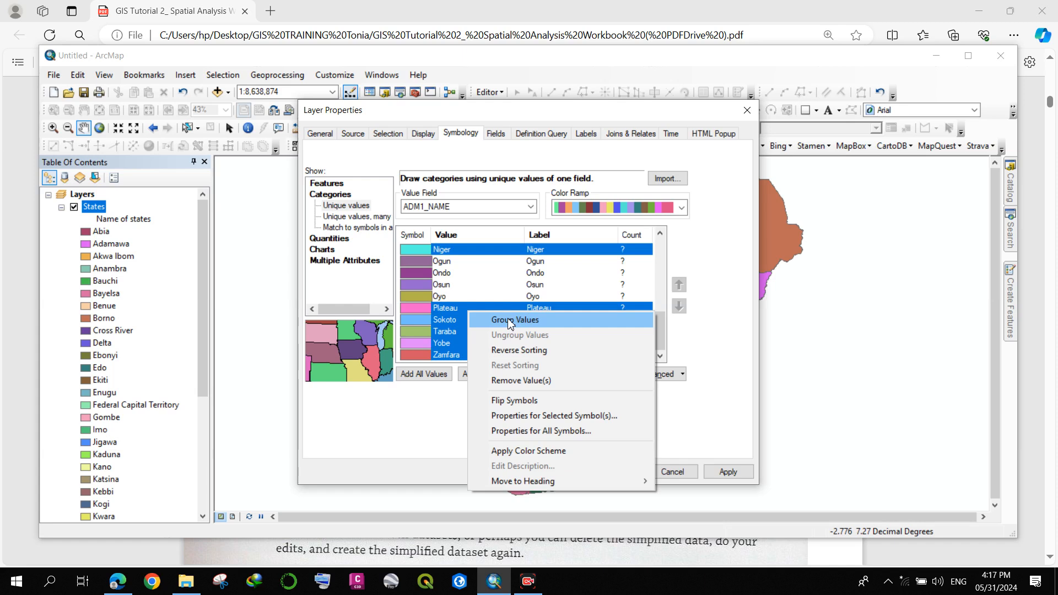
left_click(507, 319)
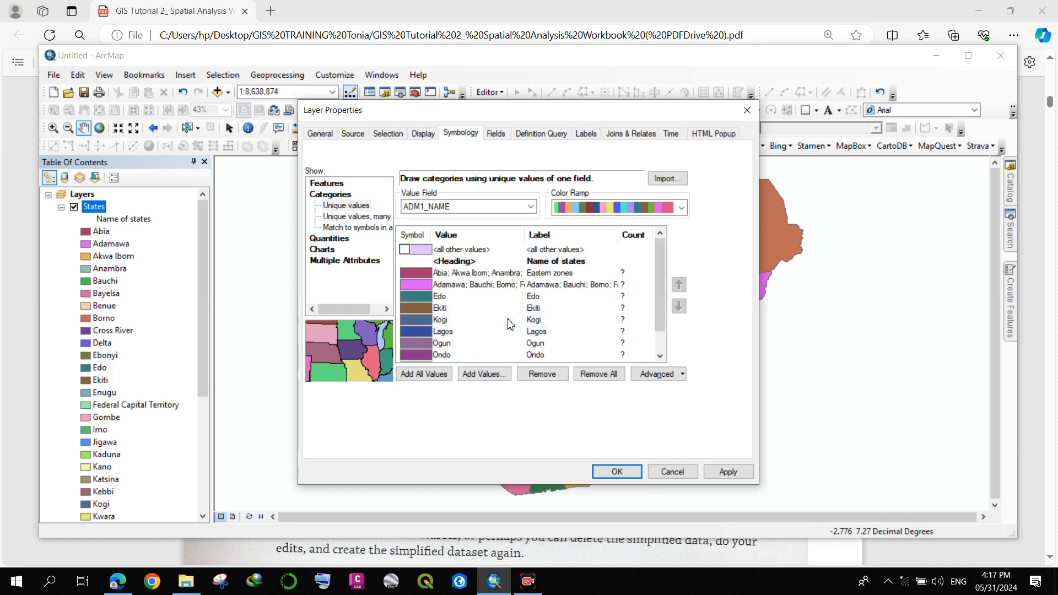
- Label the combined category of Adamawa through Zamfara as "Northern Zones"
left_click(557, 287)
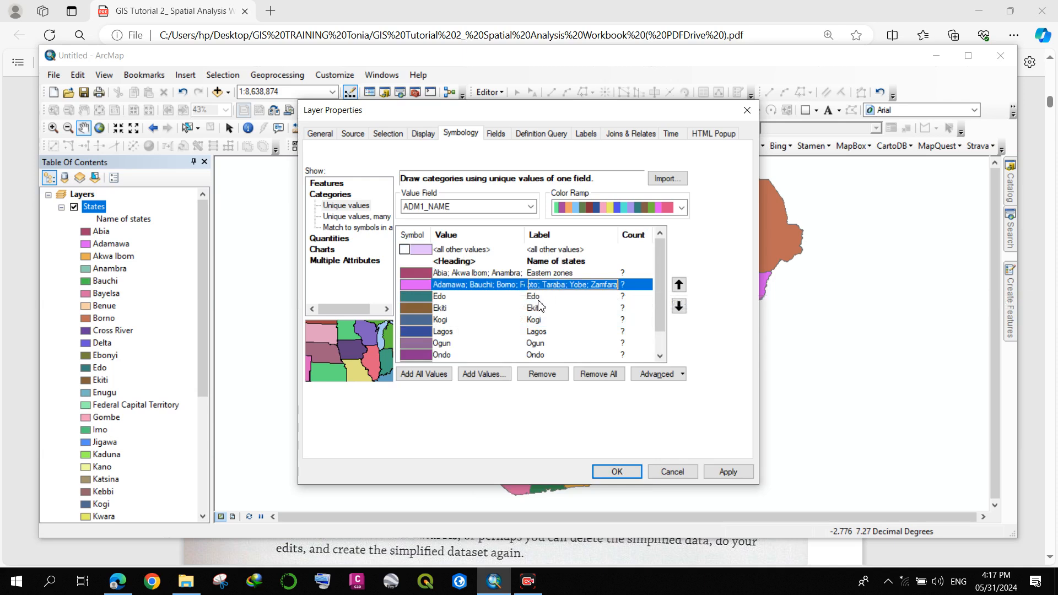
key("BackSpace")
type("No")
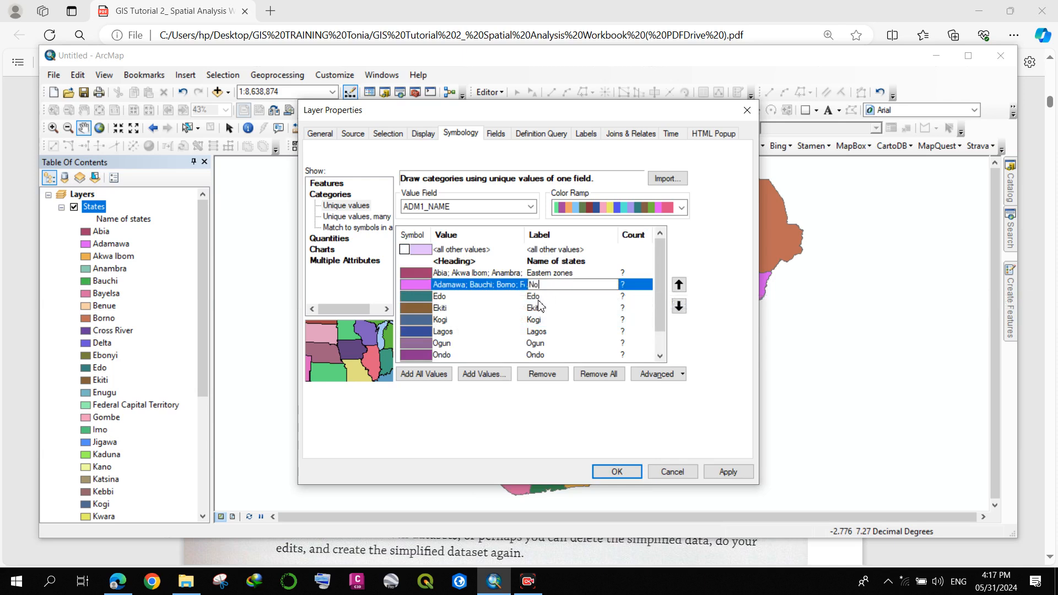
type("rthern Zones")
key("Return")
- Group the remaining Edo, Ekiti, Kogi, Lagos, Ogun, Ondo, Osun and Oyo values into a single category
left_click(455, 296)
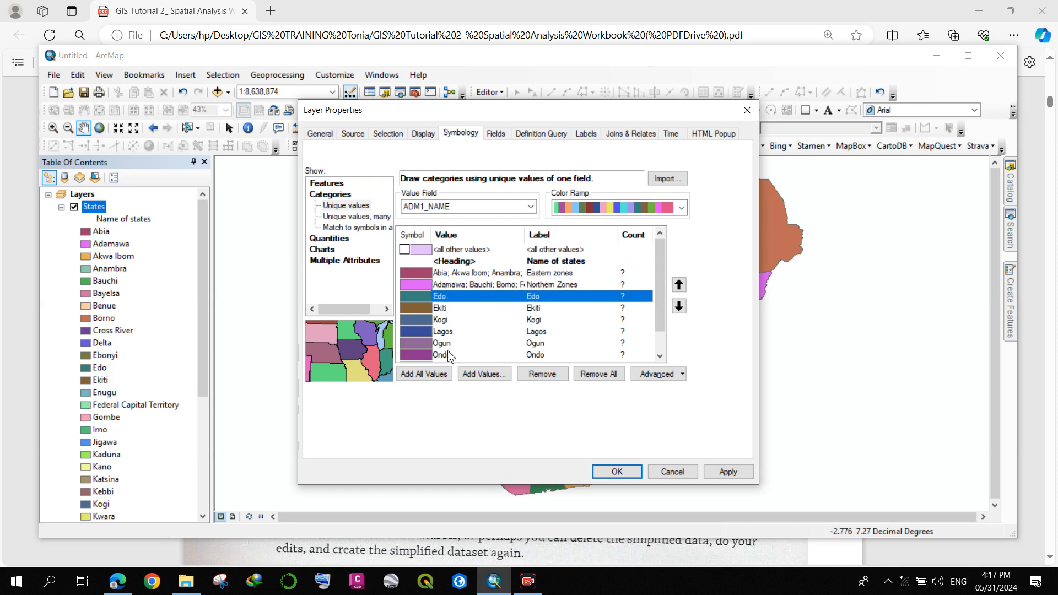
left_click(442, 308, "ctrl")
left_click(442, 320, "ctrl")
scroll(443, 333, "down", 1)
left_click(444, 308, "ctrl")
left_click(443, 320, "ctrl")
left_click(443, 331, "ctrl")
left_click(442, 343, "ctrl")
left_click(442, 355, "ctrl")
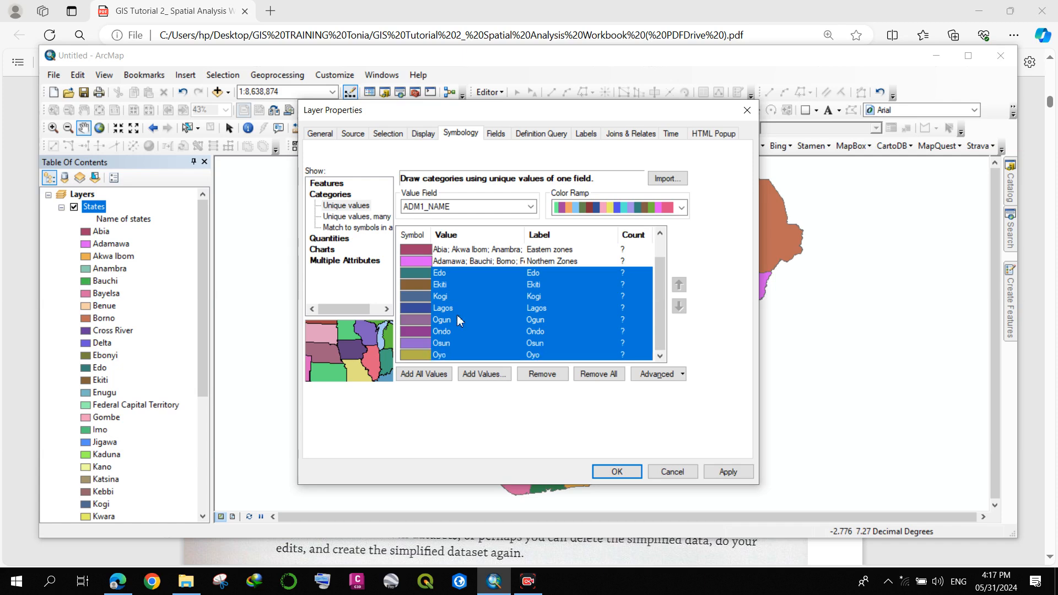
right_click(441, 273)
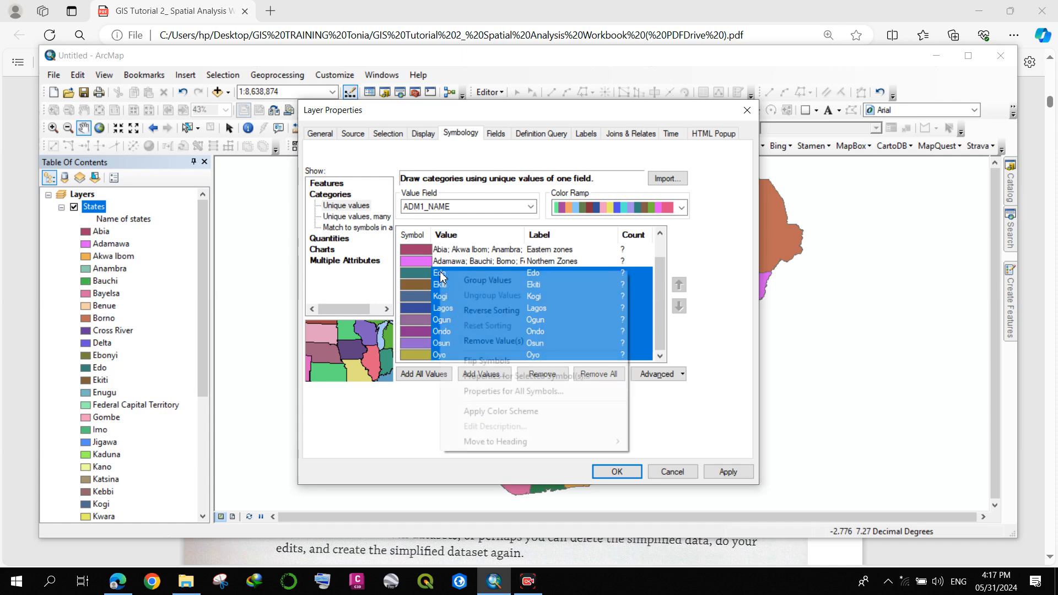
left_click(509, 281)
- Label the combined category of Edo through Oyo as "Western Zones"
left_click(541, 298)
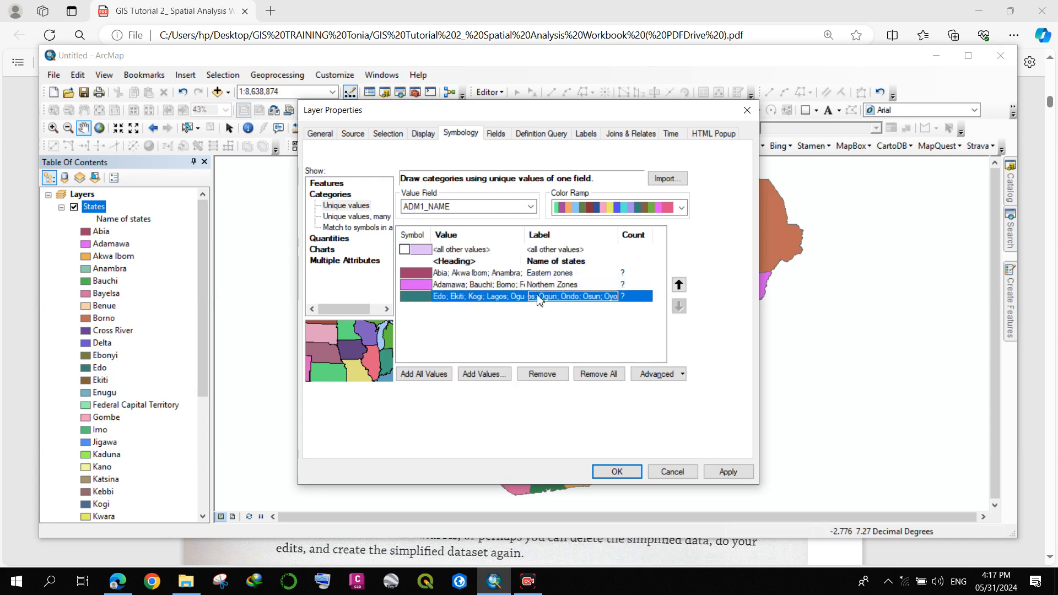
key("BackSpace")
type("Wester")
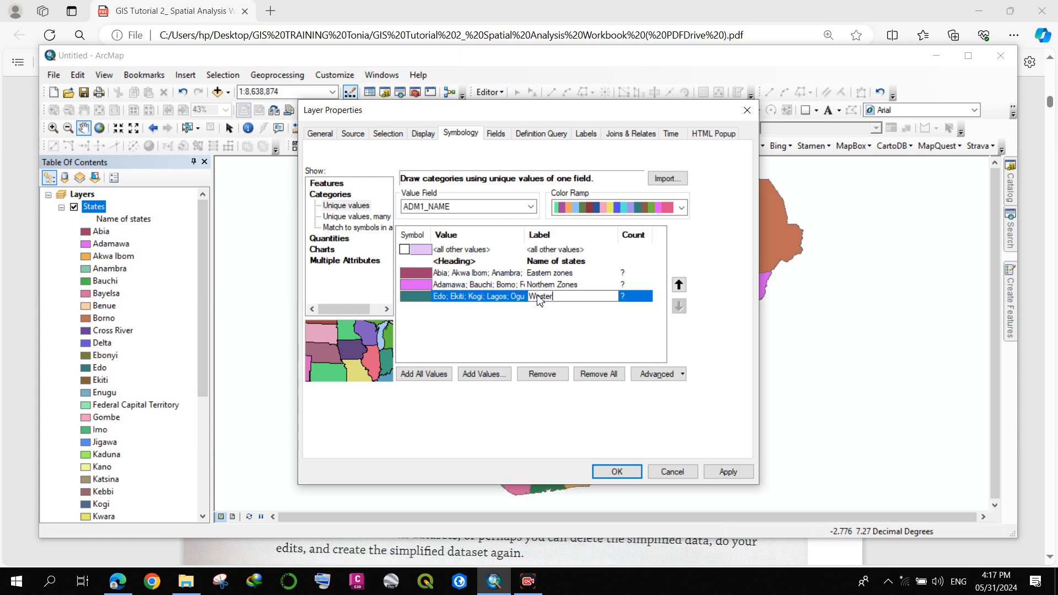
type("n Zones")
key("Return")
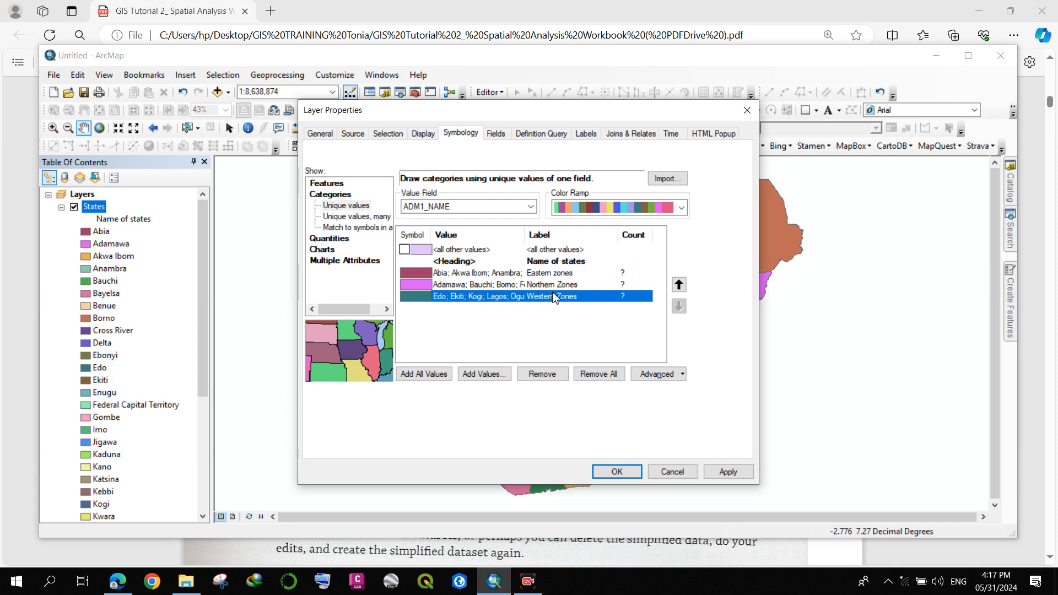
- Ungroup the Western Zones category into its individual state values
right_click(525, 300)
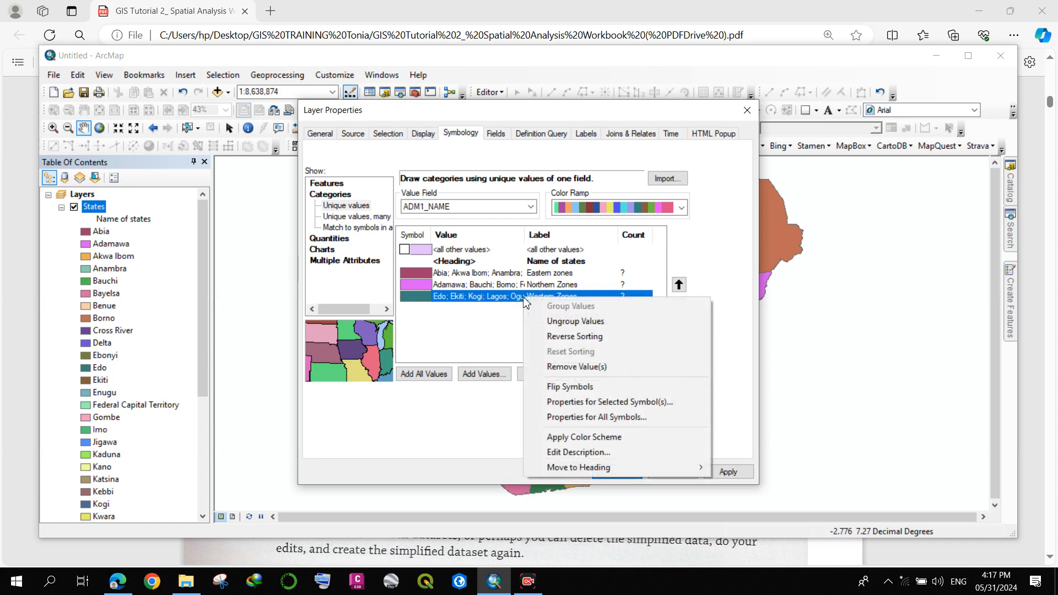
left_click(571, 324)
scroll(460, 309, "down", 1)
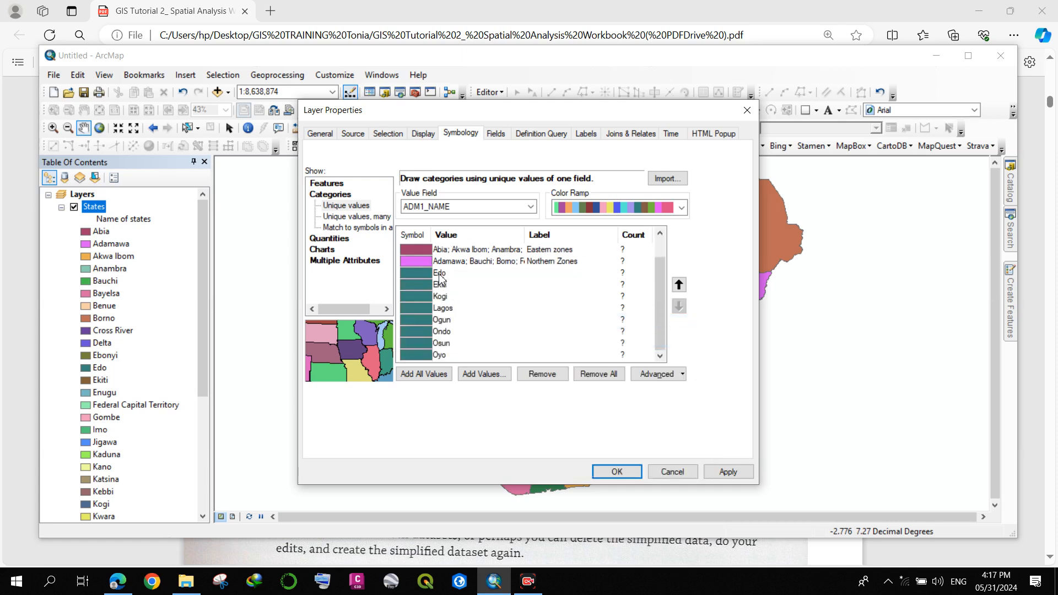
- Group the Edo, Ekiti, Kogi, Lagos, Ogun, Ondo, Osun and Oyo values into one category labelled "Western Zones"
left_click(439, 275)
left_click_drag(441, 294, 441, 356)
right_click(448, 279)
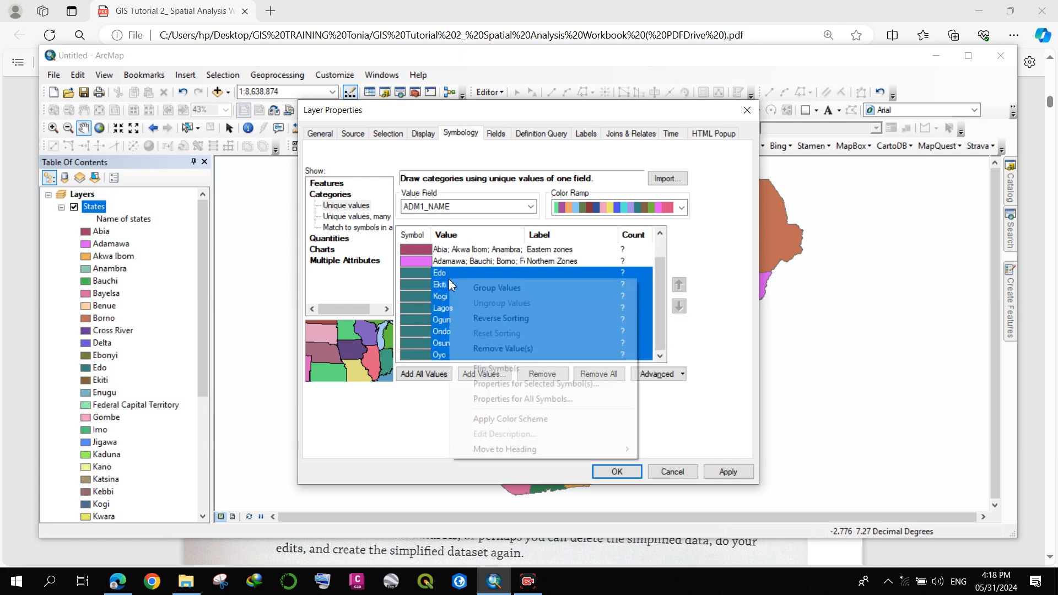
left_click(490, 287)
left_click(558, 298)
left_click(558, 297)
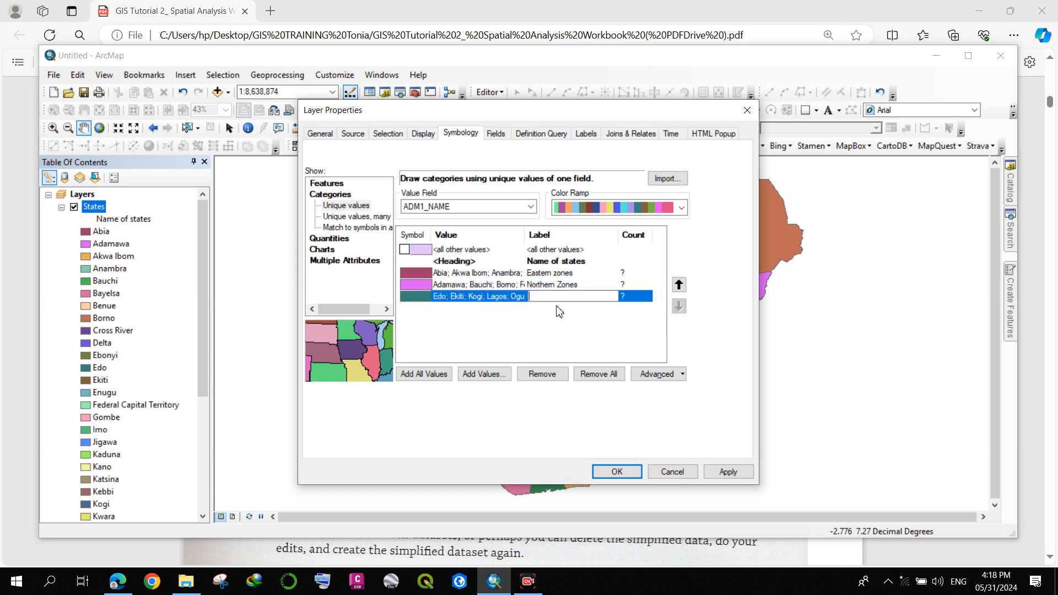
type("Western Zon")
left_click(507, 322)
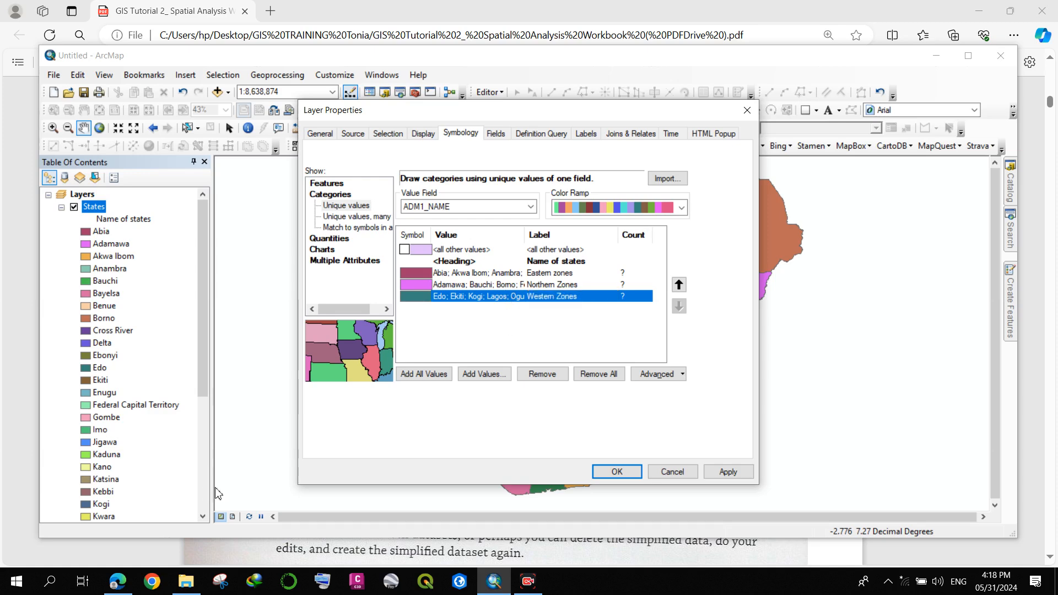
- Switch to the workbook PDF in Edge and read Tutorial 1-2's instructions on grouping values, saving a layer file and modifying the legend
left_click(117, 581)
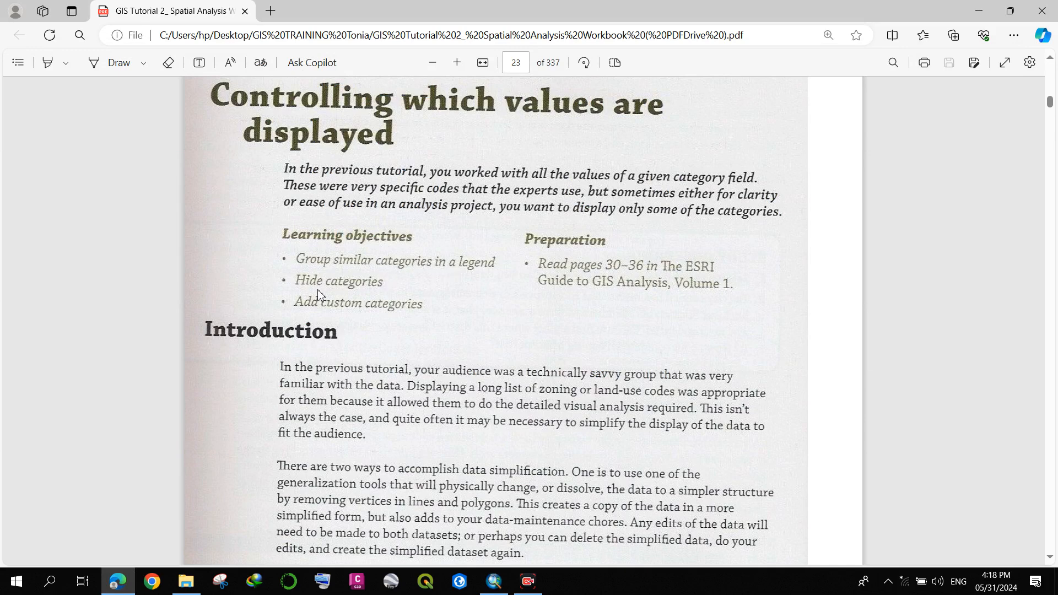
scroll(390, 194, "up", 1)
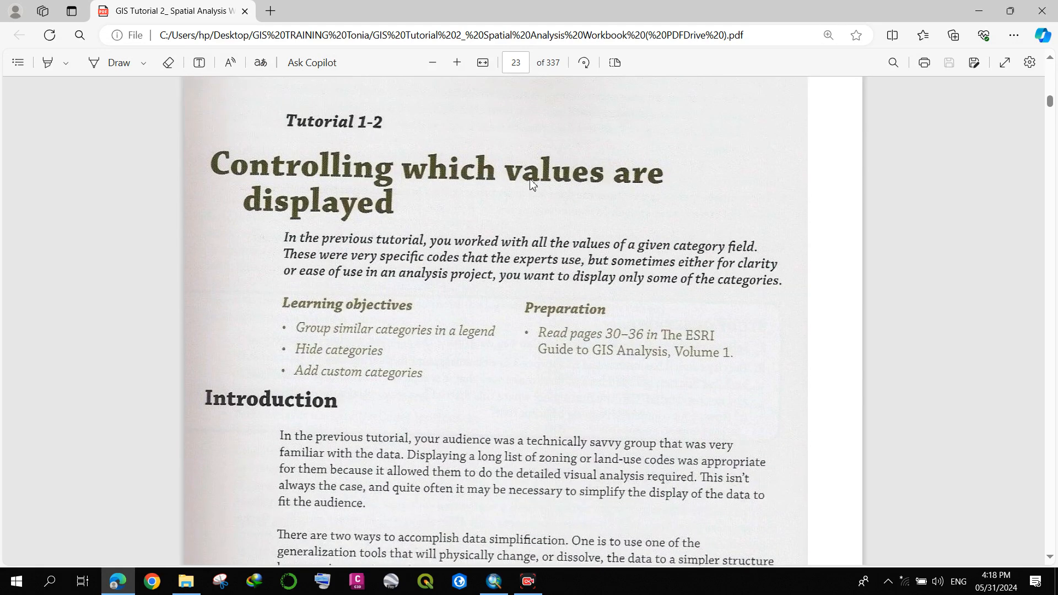
scroll(415, 245, "down", 12)
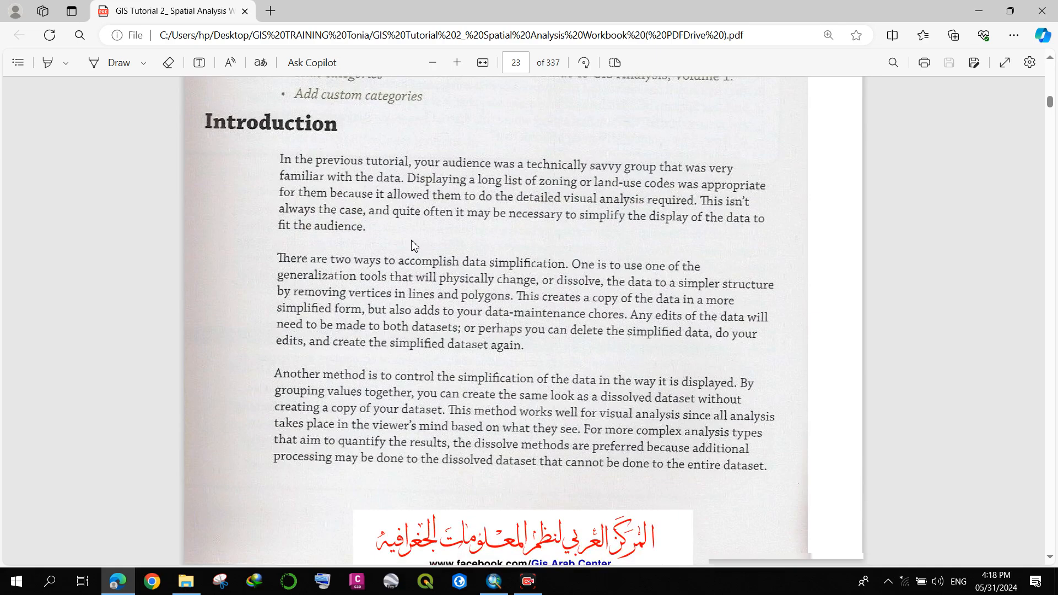
scroll(413, 244, "down", 20)
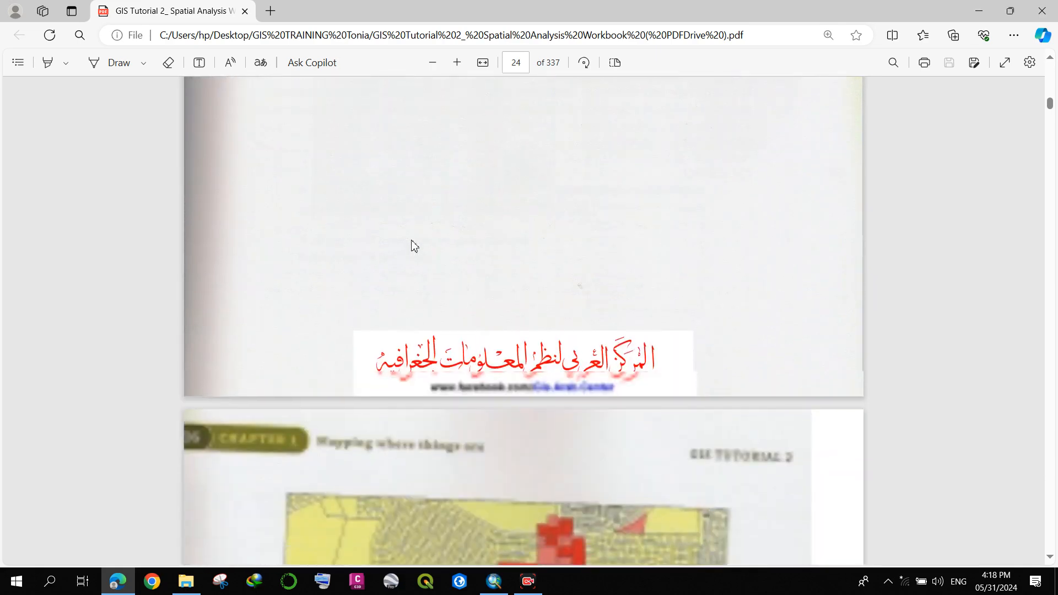
scroll(413, 244, "down", 14)
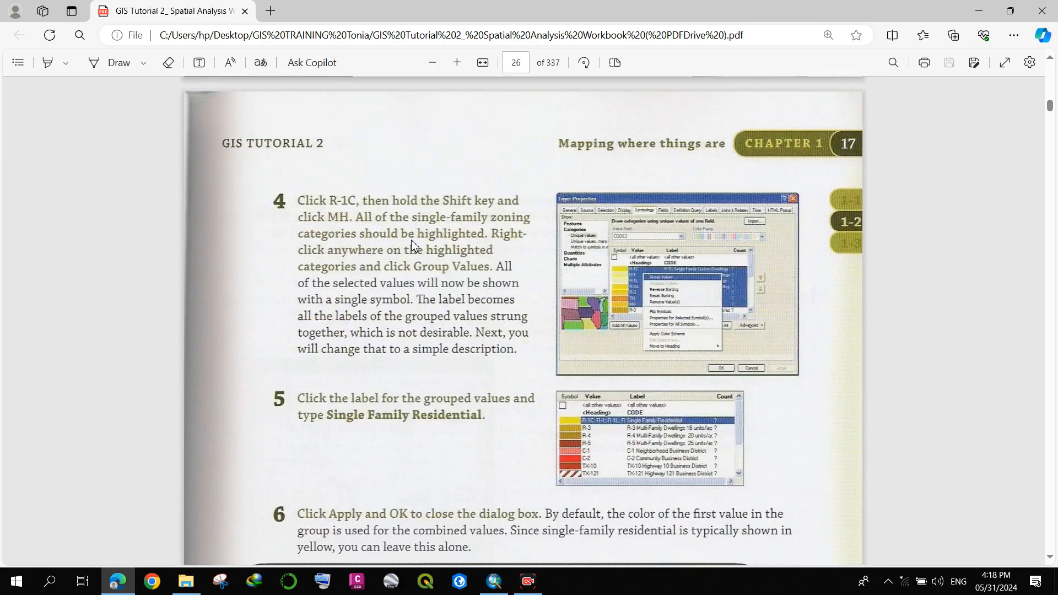
scroll(414, 246, "up", 4)
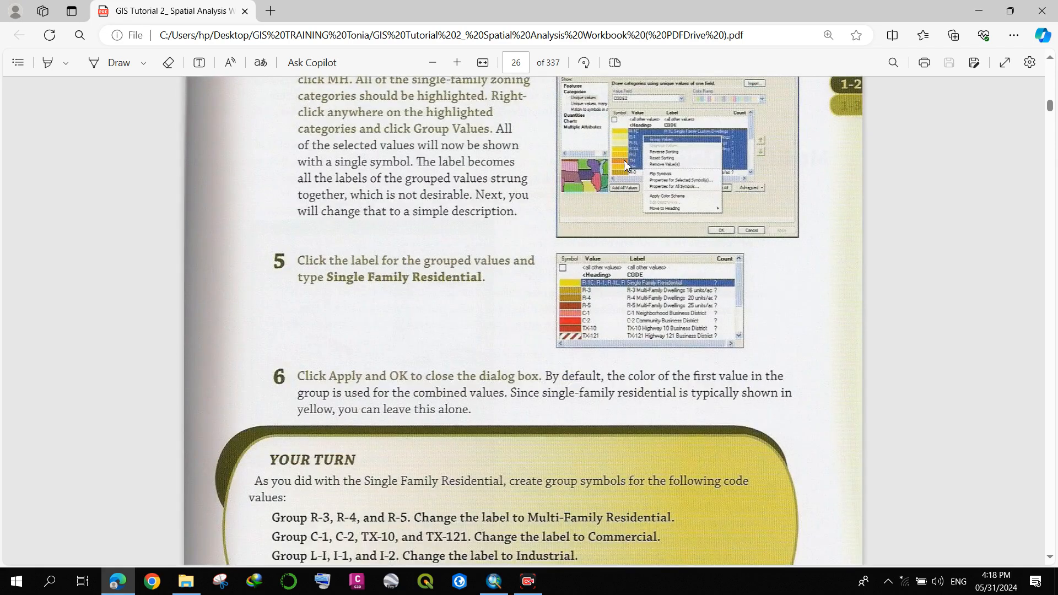
scroll(665, 160, "up", 3)
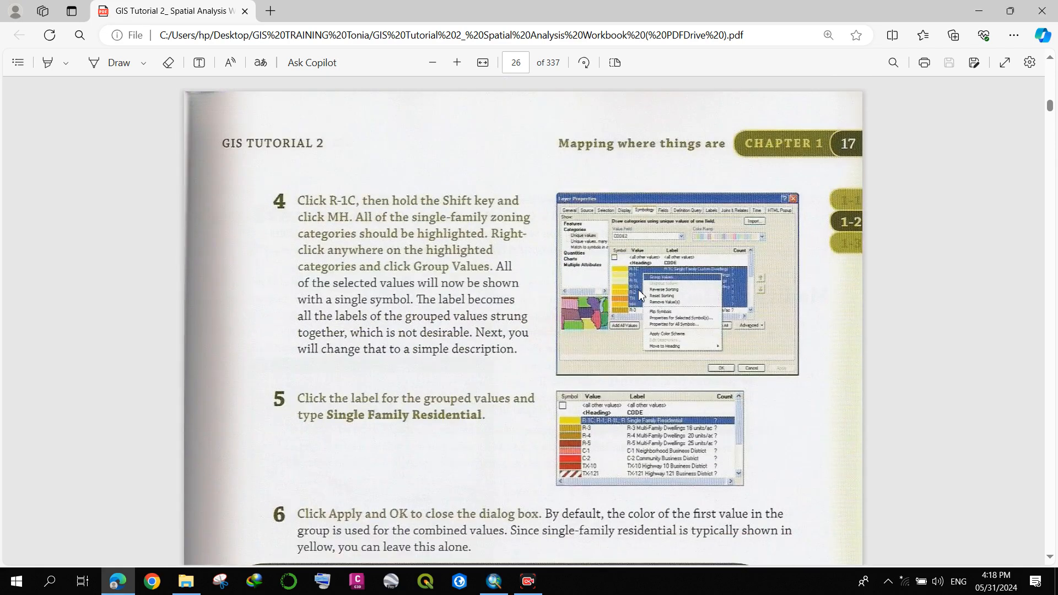
scroll(628, 287, "down", 10)
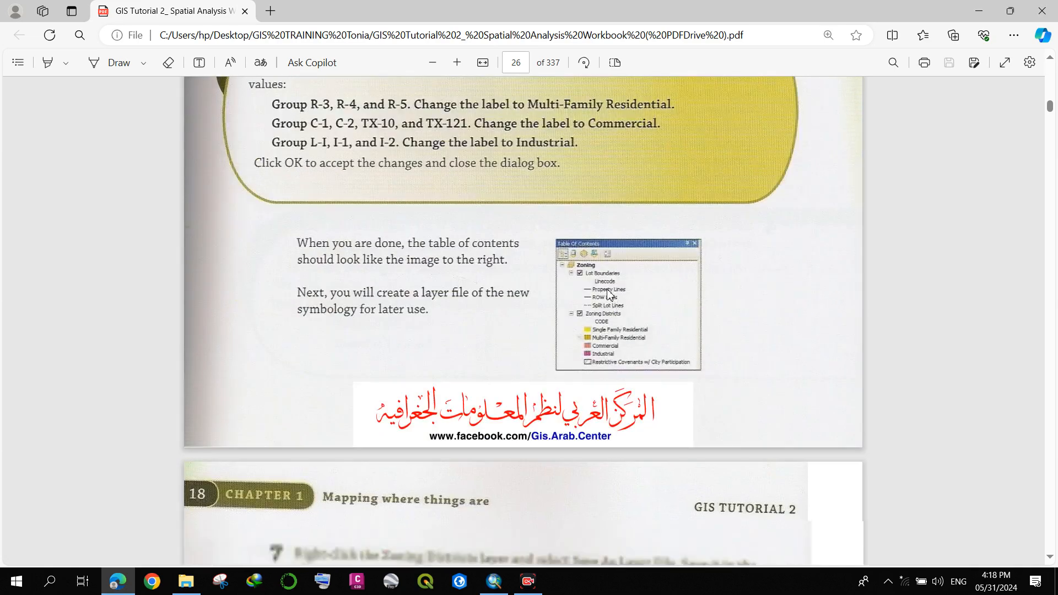
scroll(613, 298, "down", 6)
scroll(609, 231, "up", 4)
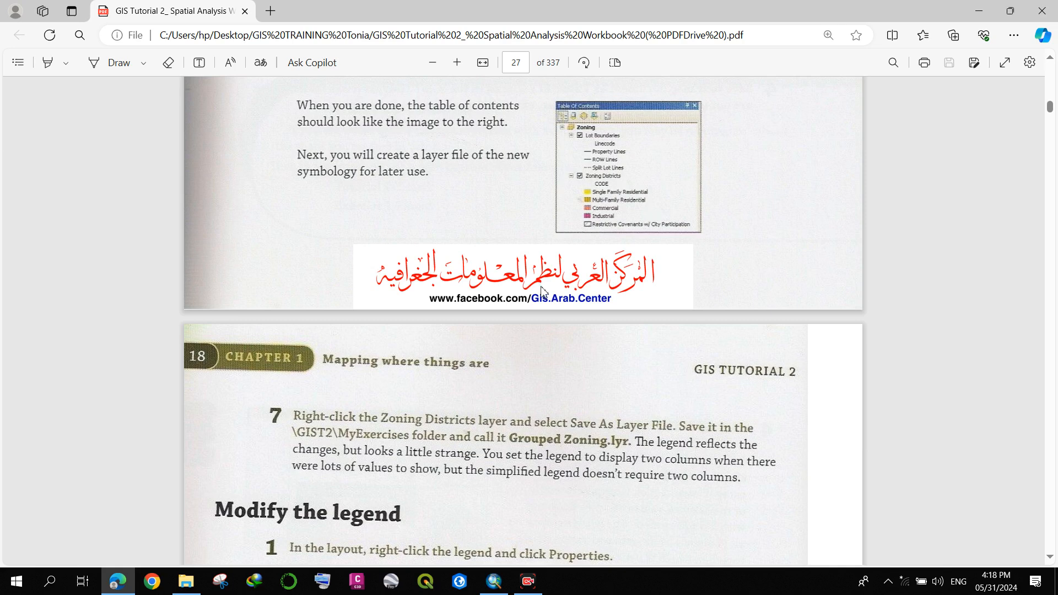
- Return to ArcMap, apply the grouped zone symbology to the States layer and close its properties
left_click(494, 581)
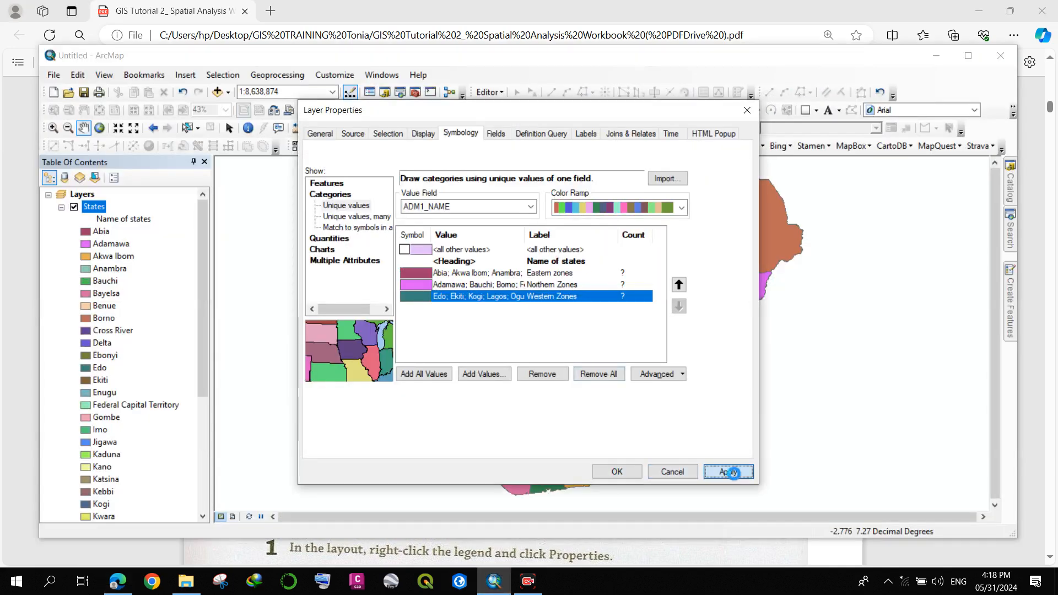
left_click(728, 472)
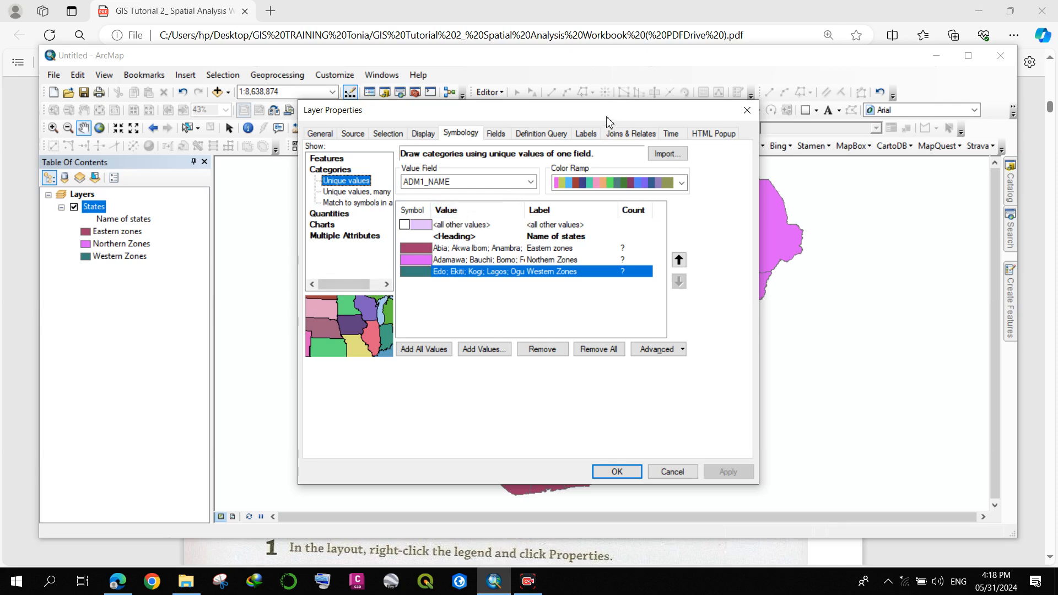
left_click_drag(594, 114, 597, 80)
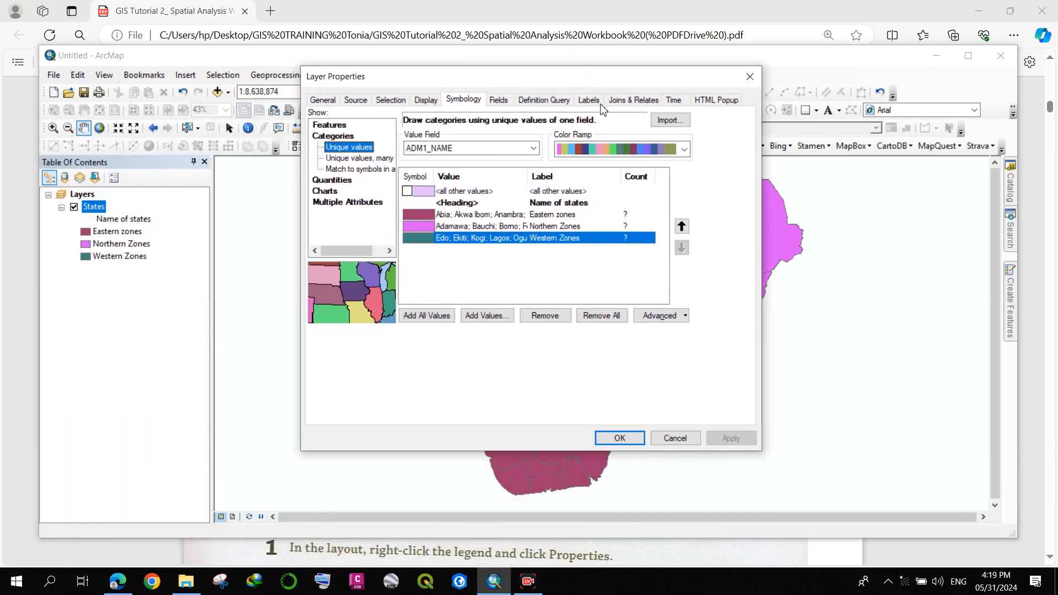
left_click(621, 436)
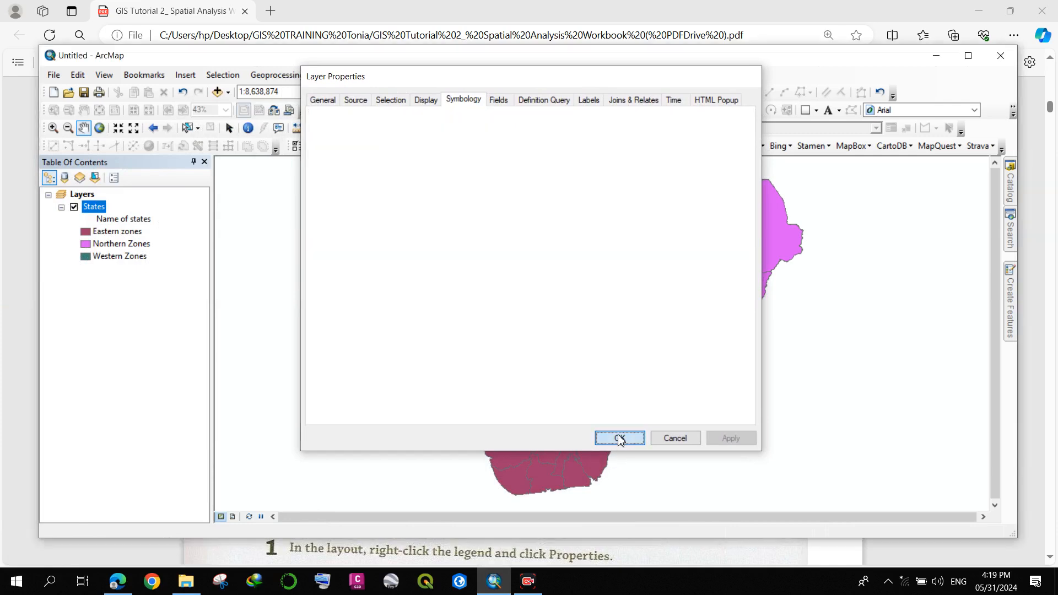
- Examine how the Eastern, Northern and Western zones are drawn on the States map
scroll(524, 375, "up", 1)
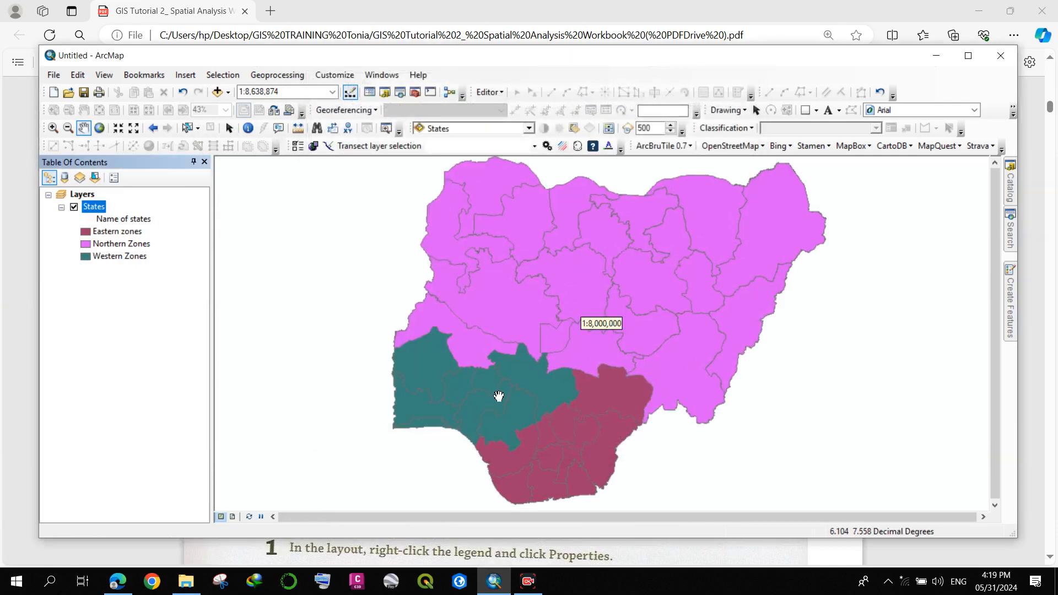
scroll(453, 414, "up", 2)
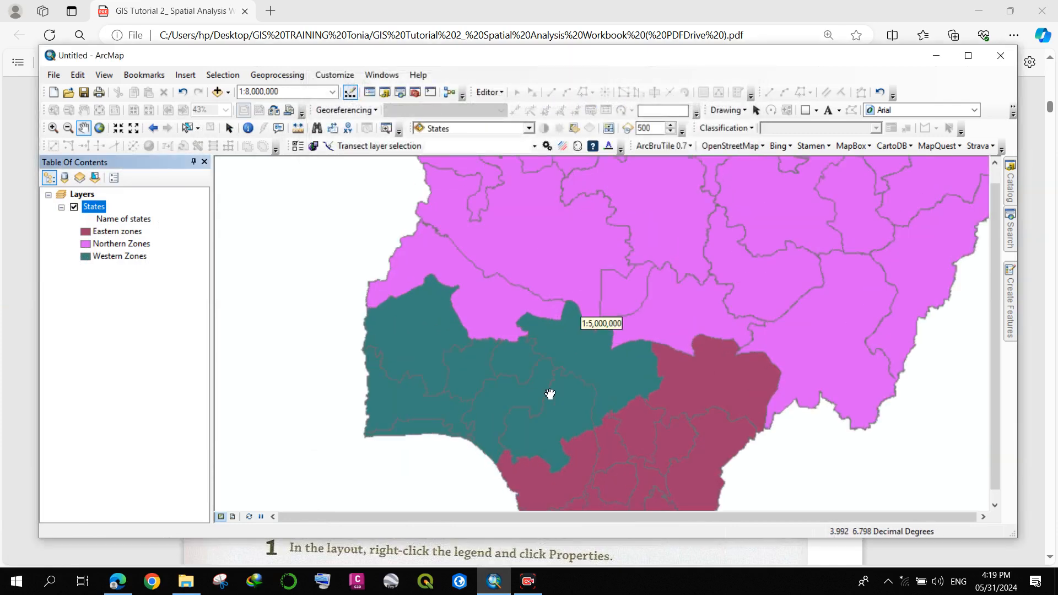
left_click_drag(529, 403, 473, 297)
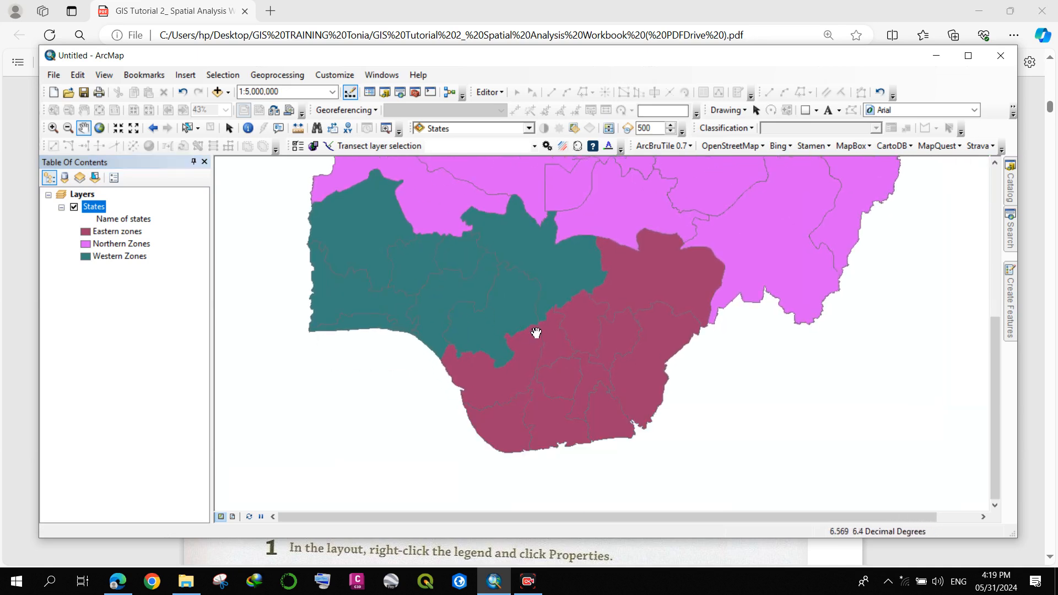
scroll(605, 371, "down", 2)
left_click_drag(611, 288, 609, 362)
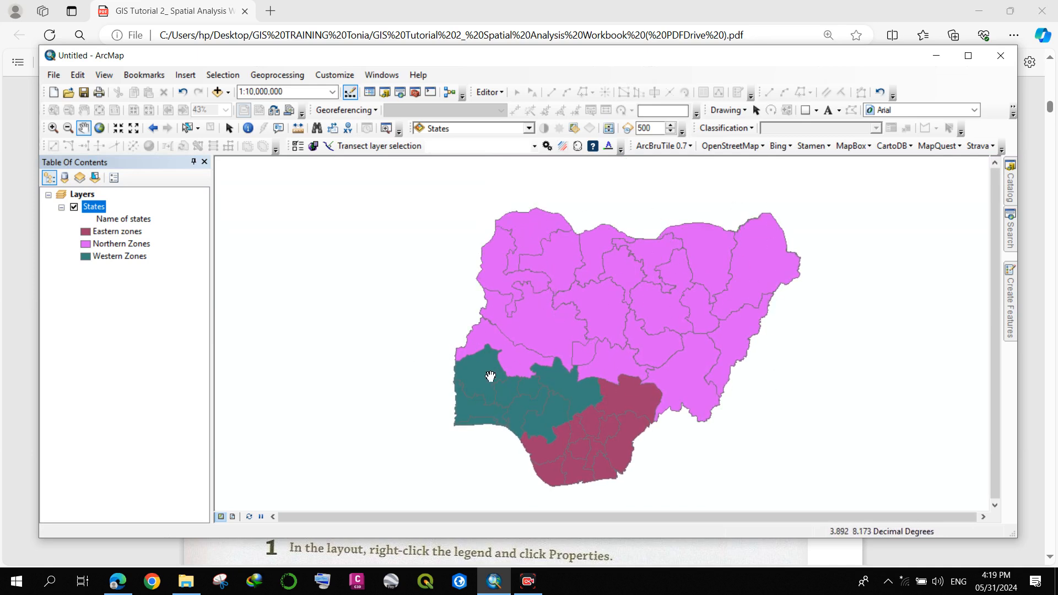
left_click_drag(560, 379, 495, 370)
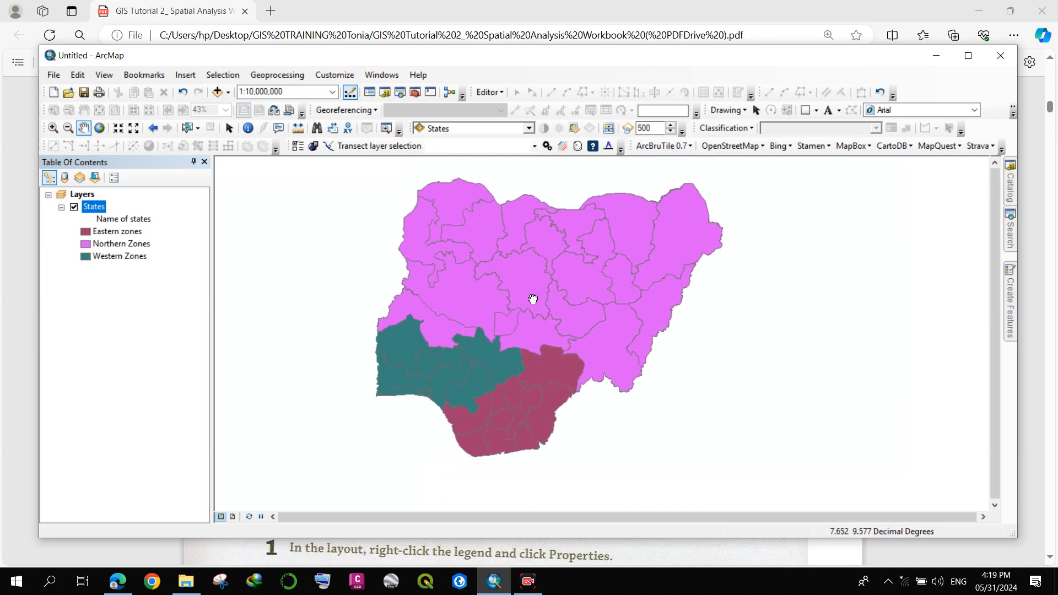
left_click_drag(506, 318, 534, 309)
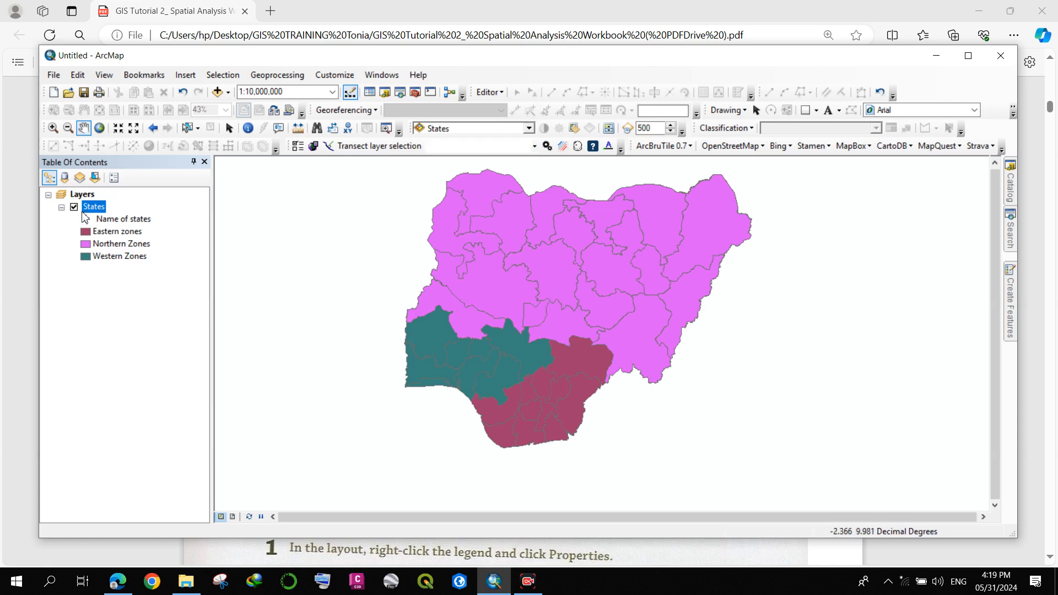
- In the page layout, change the States legend item's column count so its zone entries stack in a single column
left_click(231, 517)
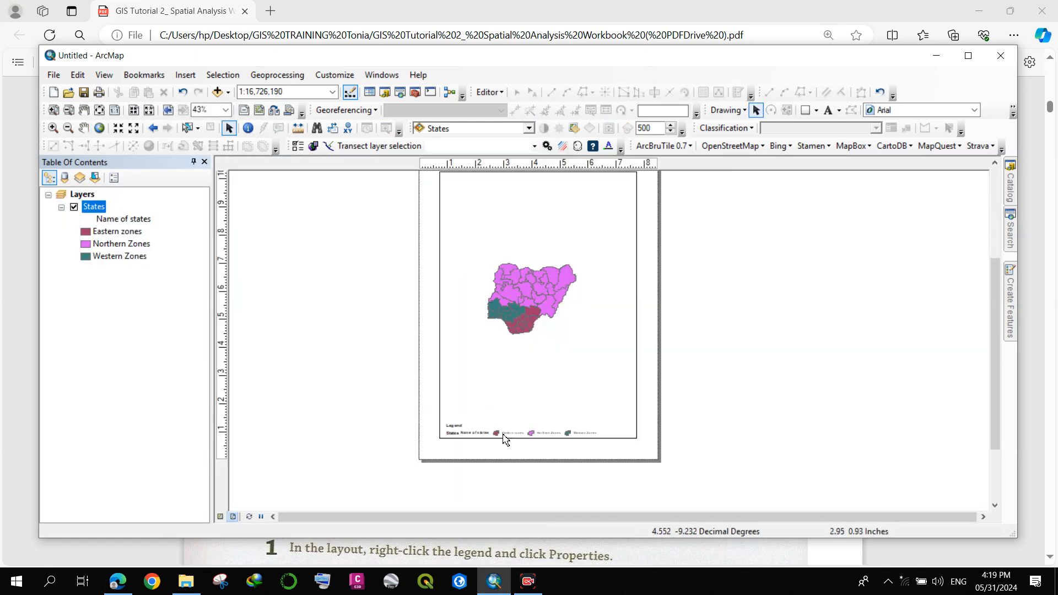
left_click(505, 439)
right_click(524, 426)
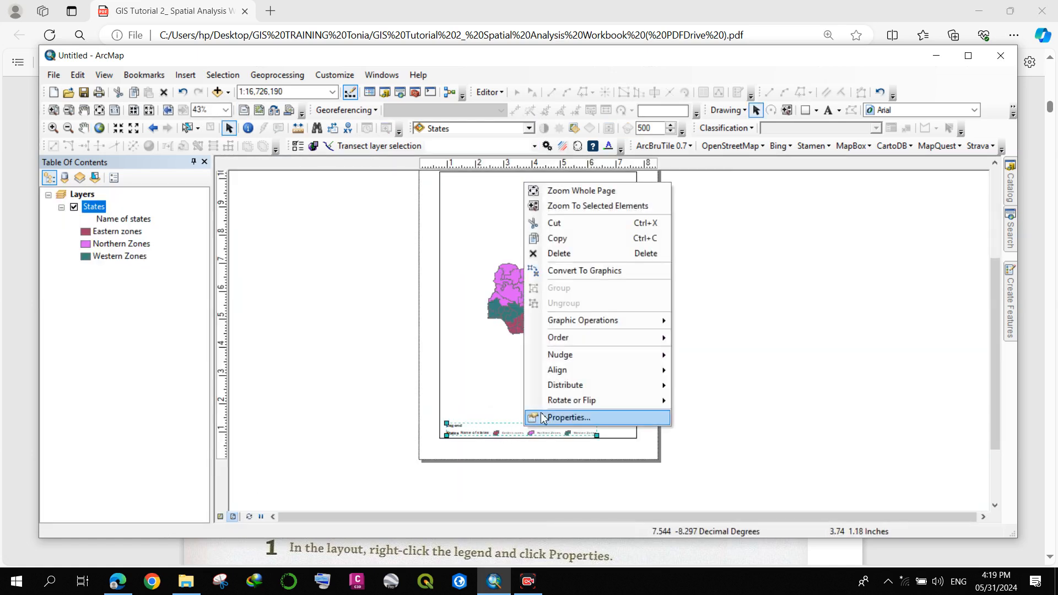
left_click(567, 418)
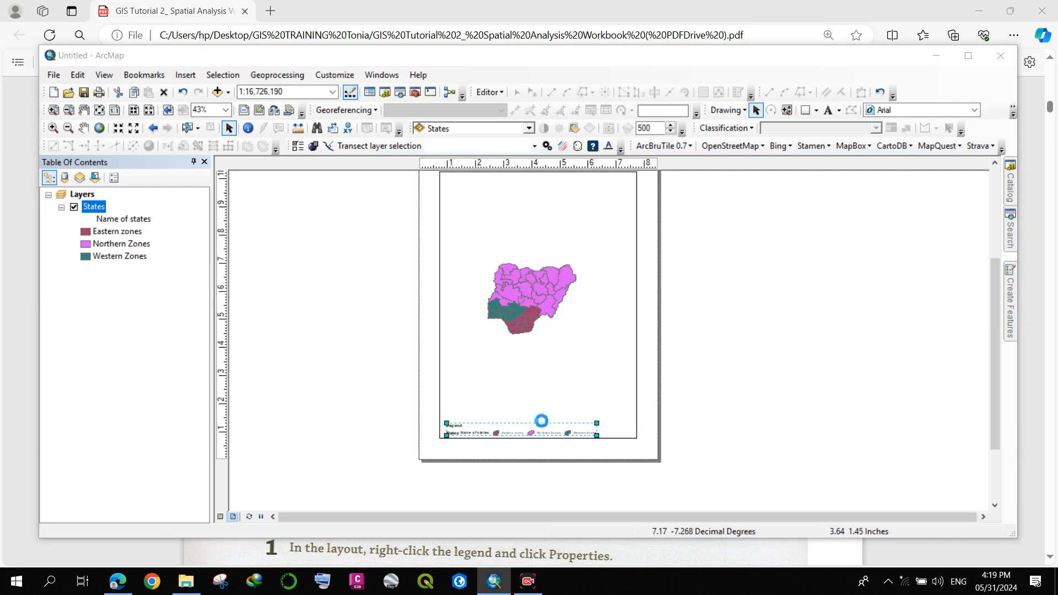
left_click(483, 411)
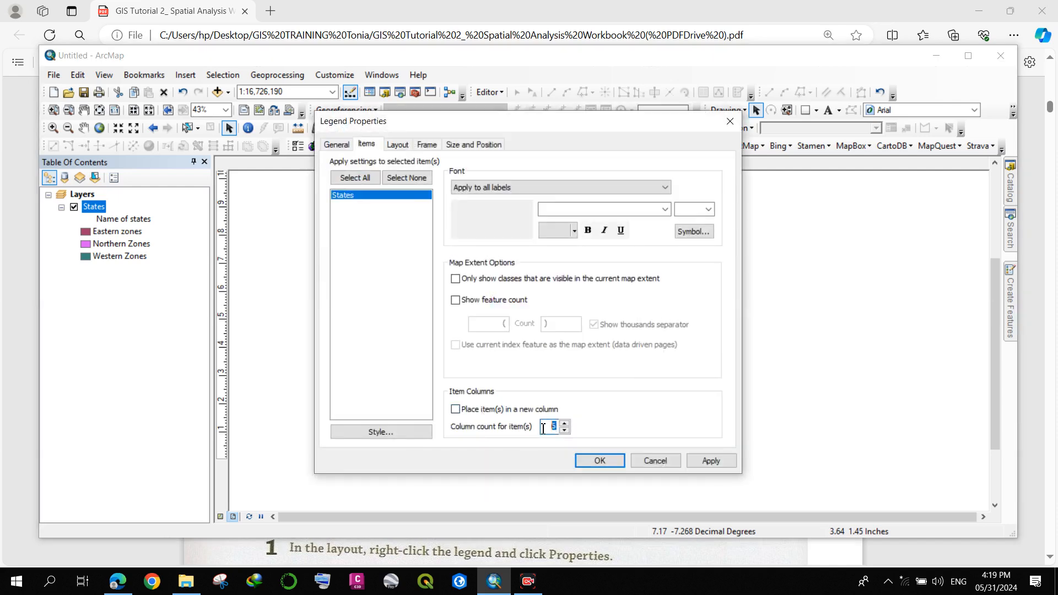
left_click(611, 456)
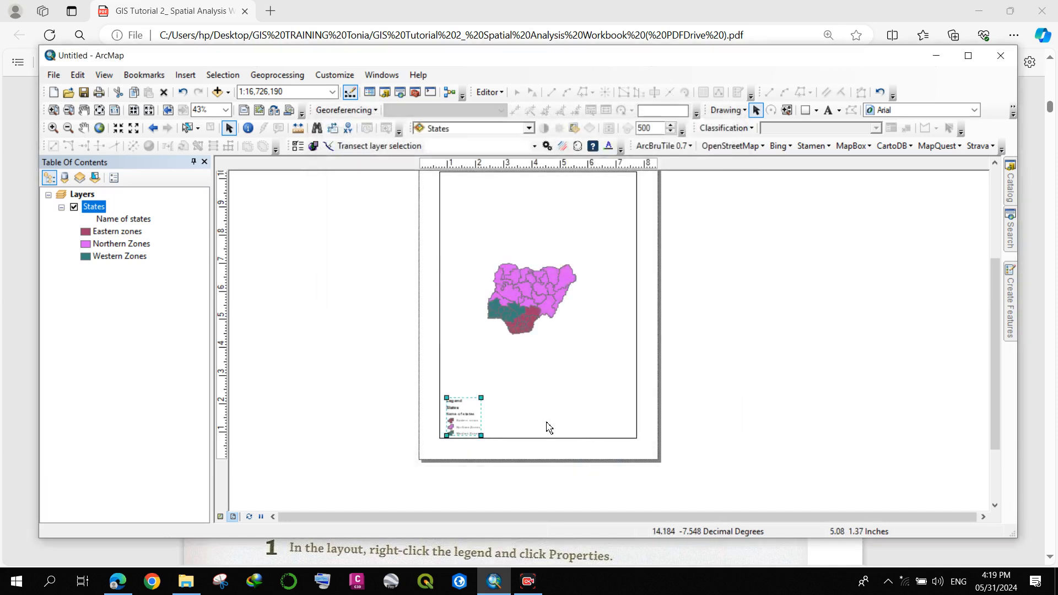
- Move the legend to the lower-right corner of the layout's data frame and zoom the map to the States layer
left_click_drag(476, 421, 615, 418)
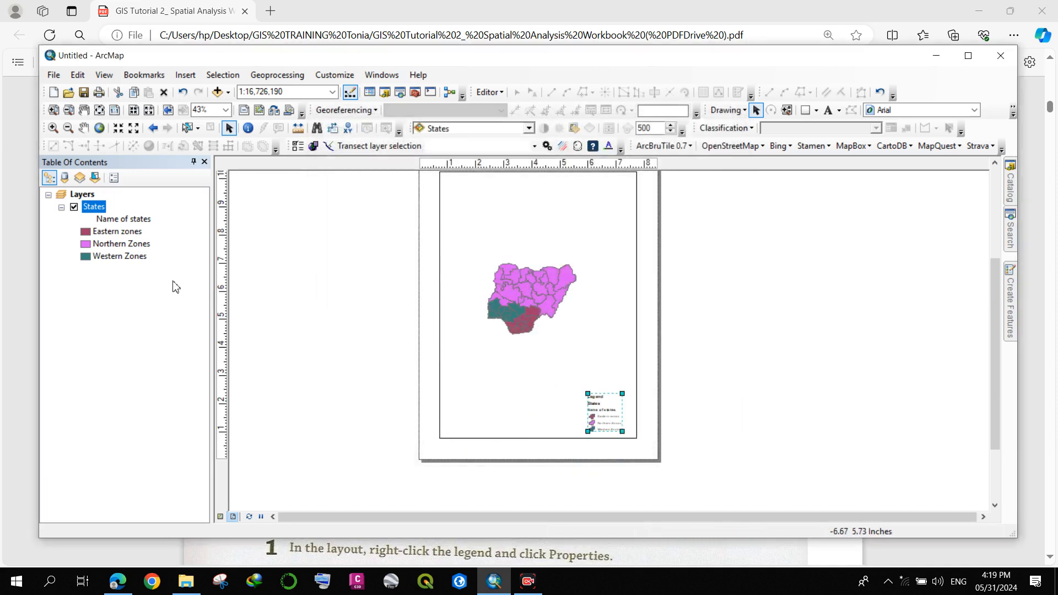
right_click(99, 207)
left_click(165, 280)
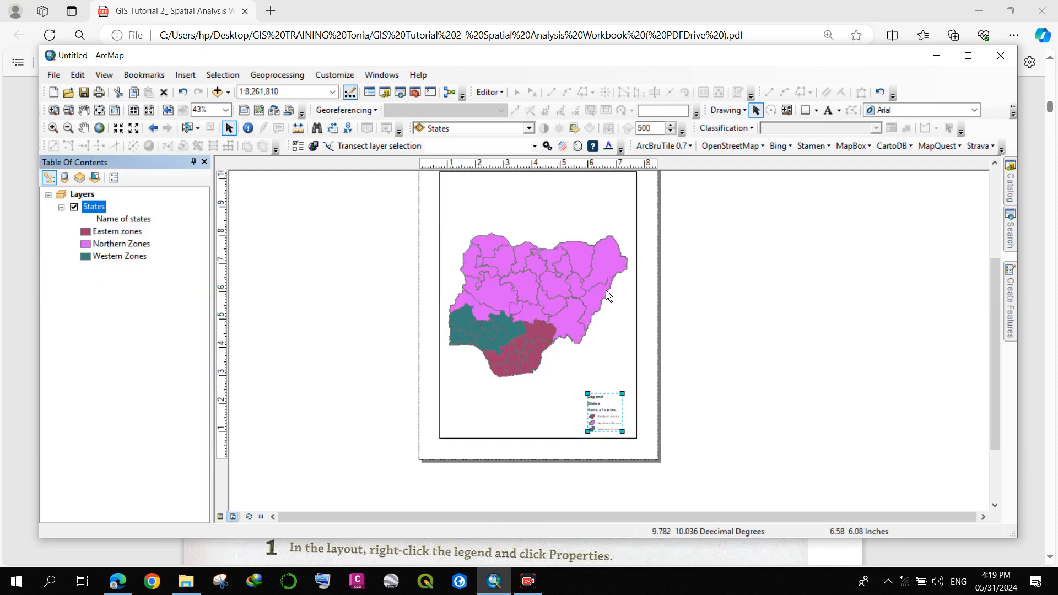
- In the States layer's symbology, change the Eastern zones category to the yellow "Sun" fill symbol
double_click(97, 210)
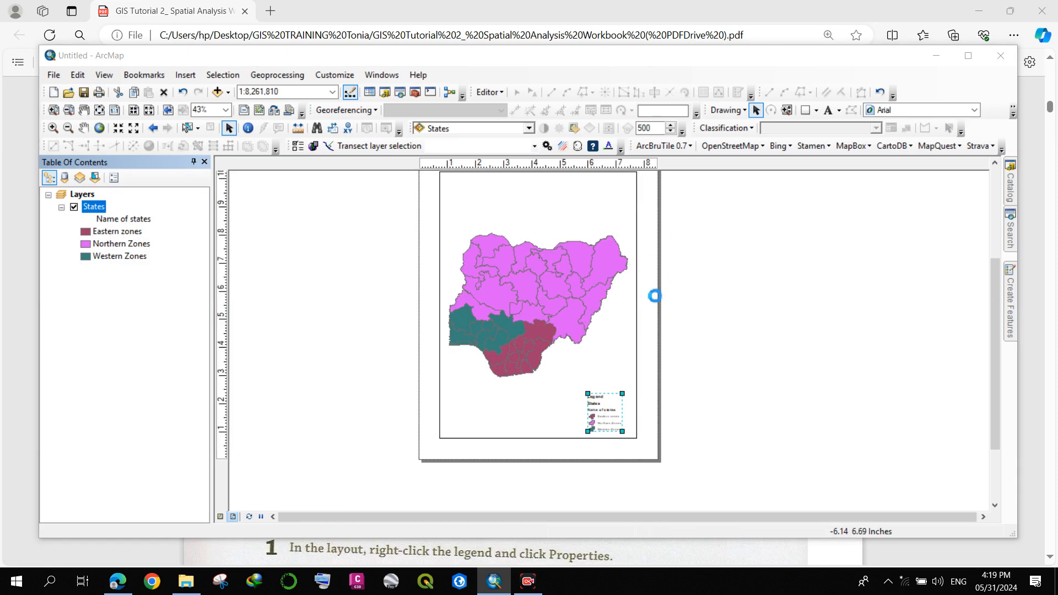
double_click(416, 272)
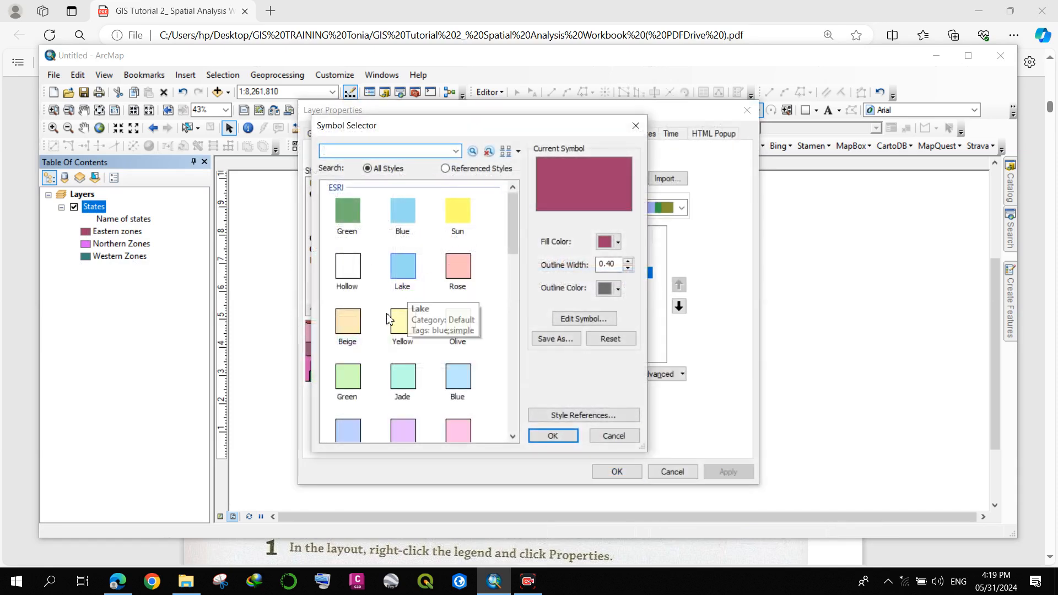
left_click(457, 213)
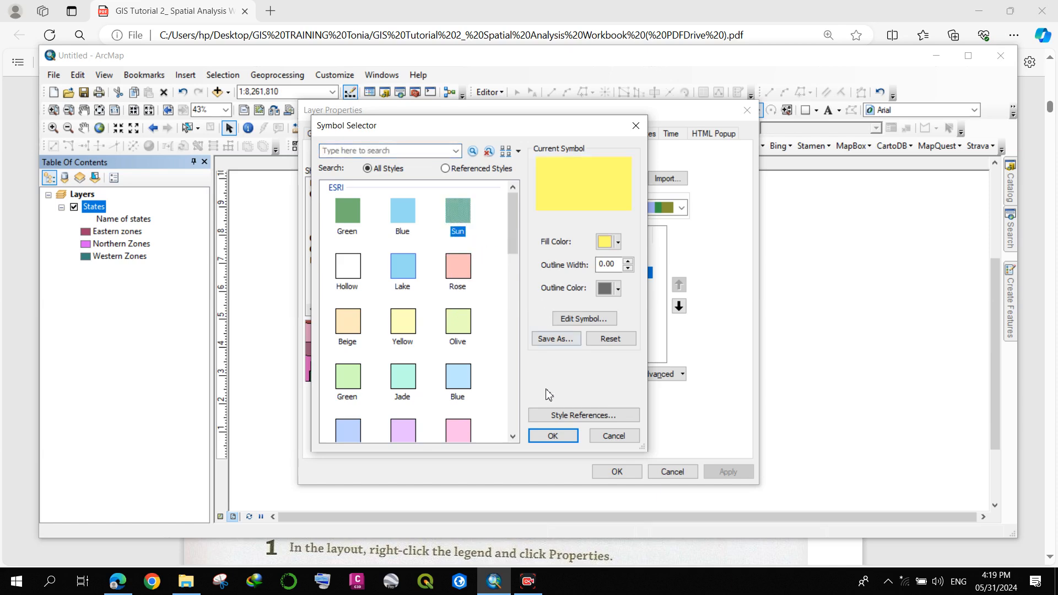
left_click(552, 435)
- Change the Northern Zones category of the States layer to the "Orange" fill symbol
left_click(413, 288)
double_click(413, 292)
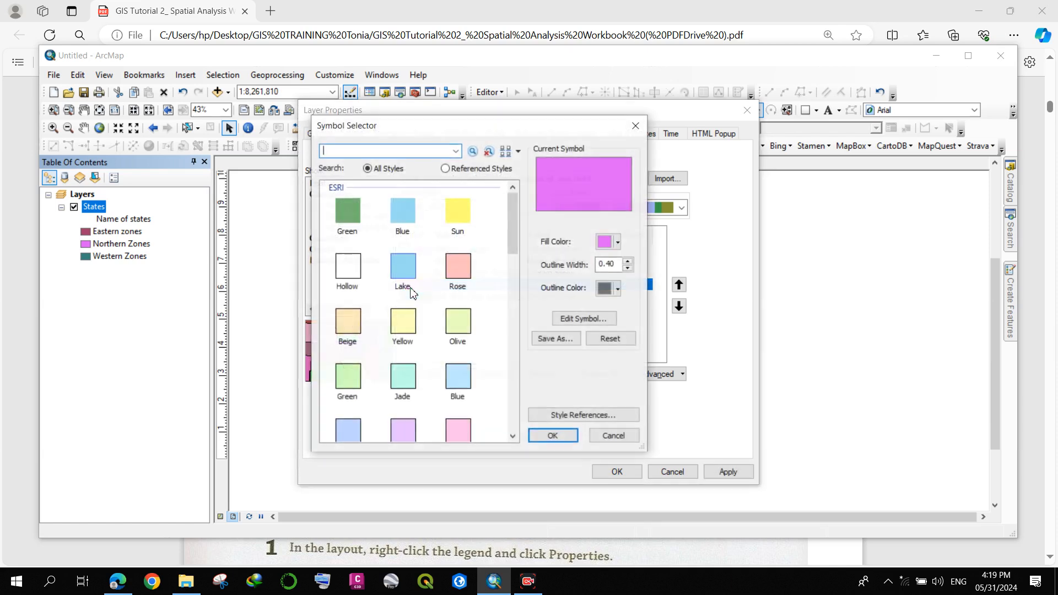
scroll(467, 267, "down", 8)
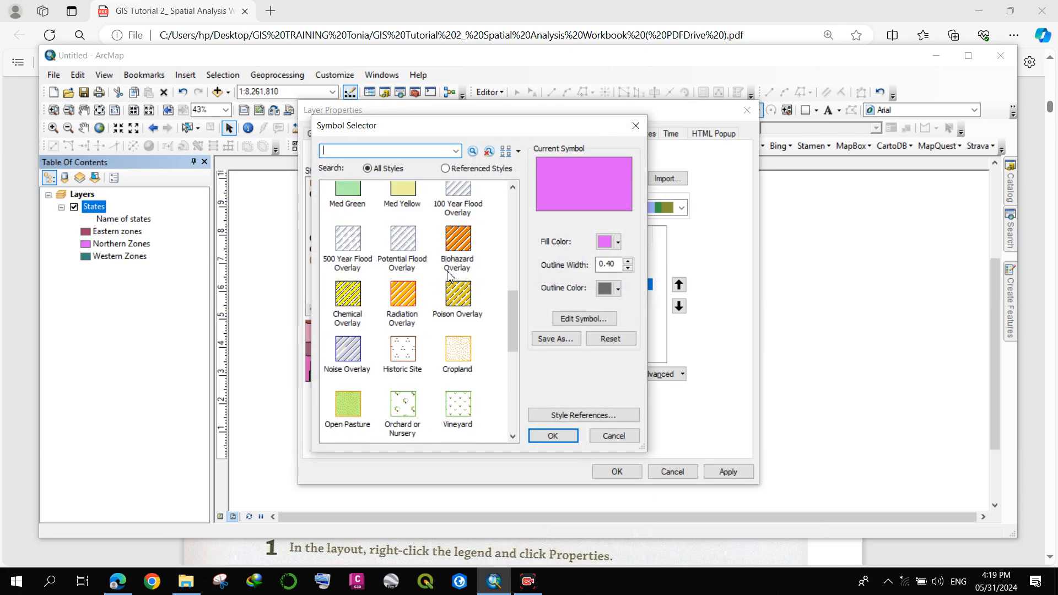
scroll(435, 276, "up", 3)
scroll(419, 281, "up", 5)
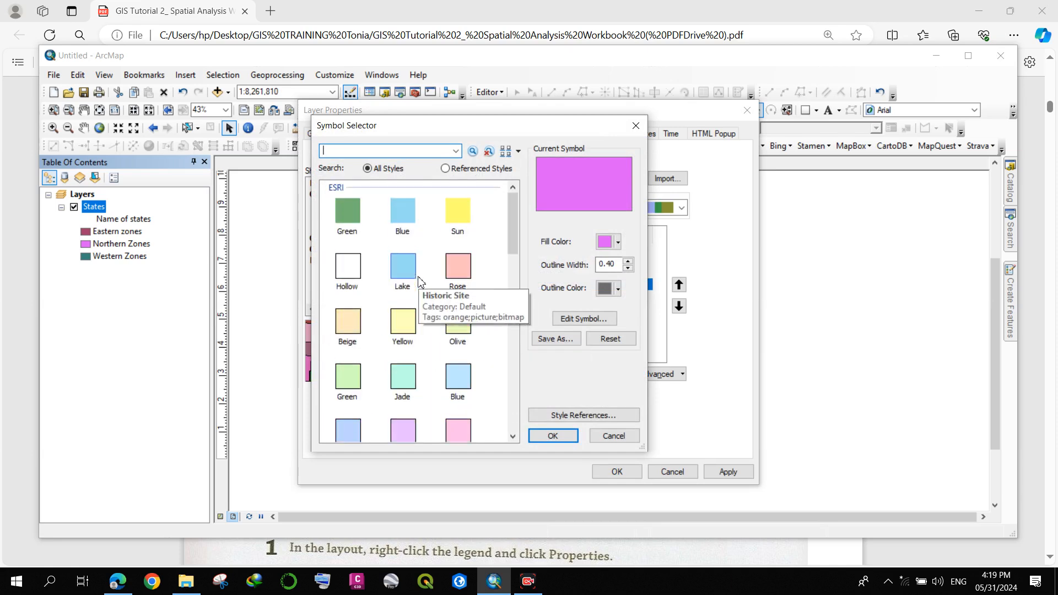
scroll(435, 325, "down", 1)
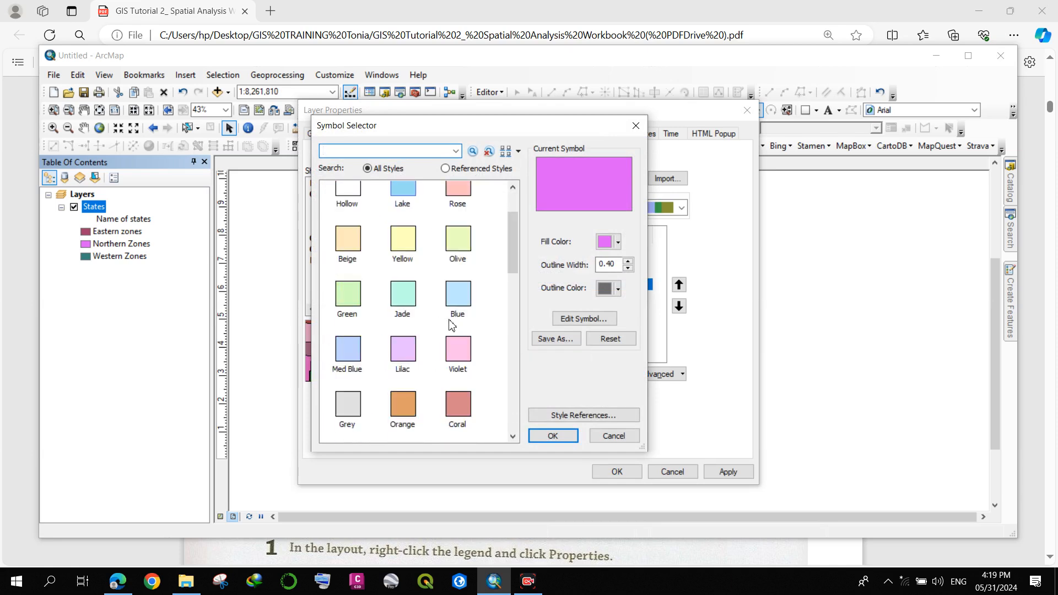
left_click(403, 405)
left_click(553, 436)
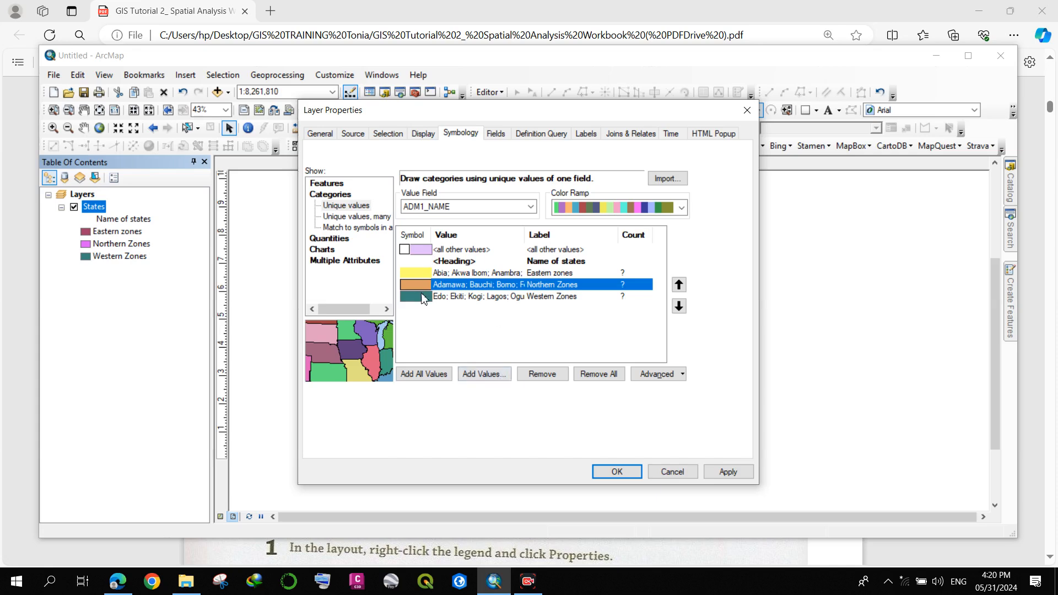
- Set the Western Zones category's fill colour to green and apply the new symbology to the States layer
double_click(417, 299)
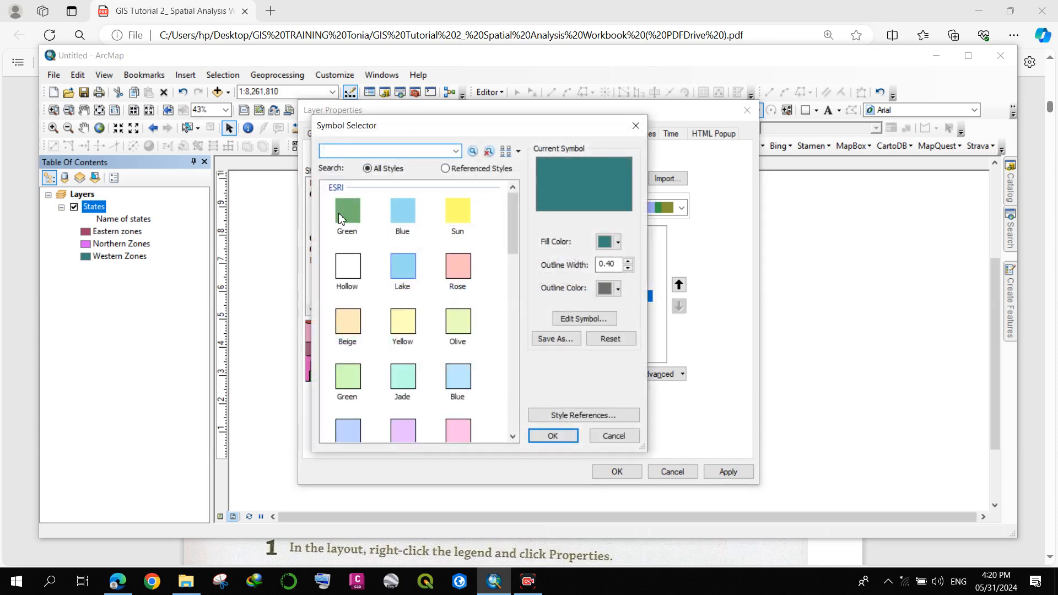
left_click(611, 242)
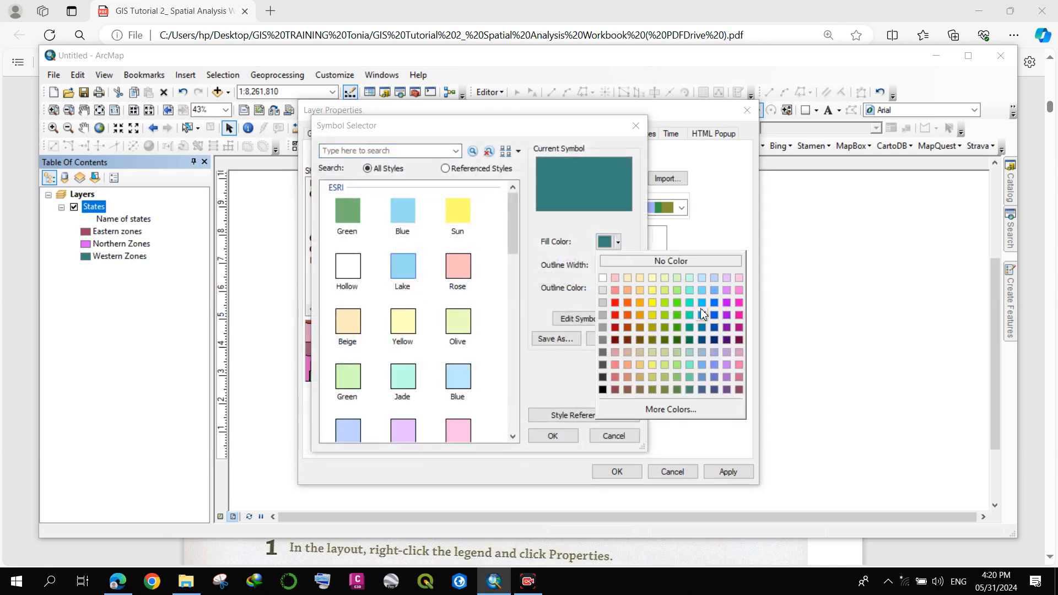
left_click(679, 329)
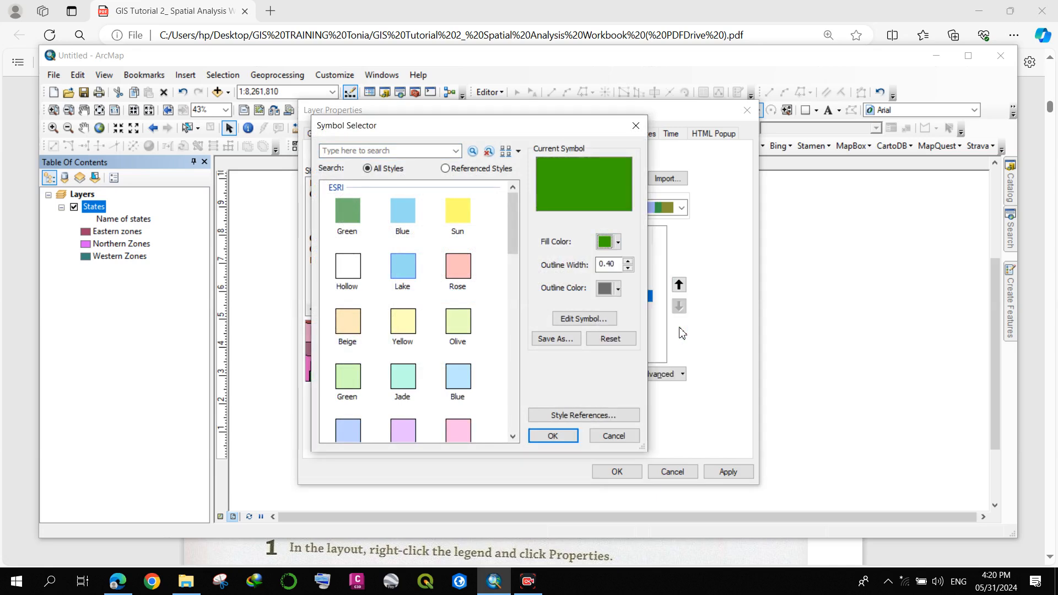
left_click(574, 439)
left_click(617, 471)
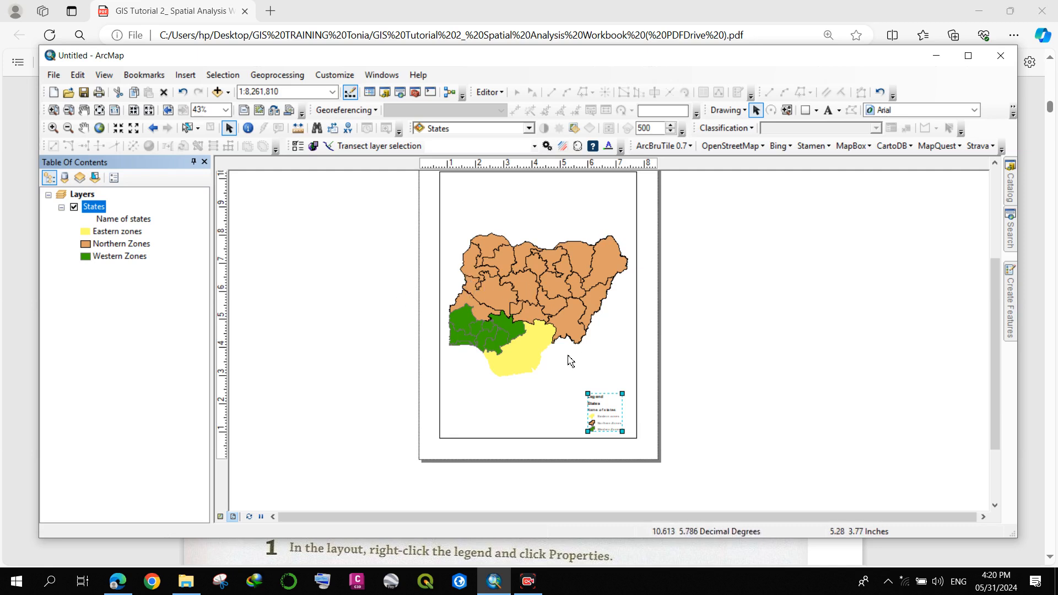
- Switch to the workbook PDF in Edge and review Tutorial 1-2's learning objectives, introduction, scenario and data sections
left_click(126, 585)
scroll(433, 348, "up", 5)
scroll(425, 358, "down", 5)
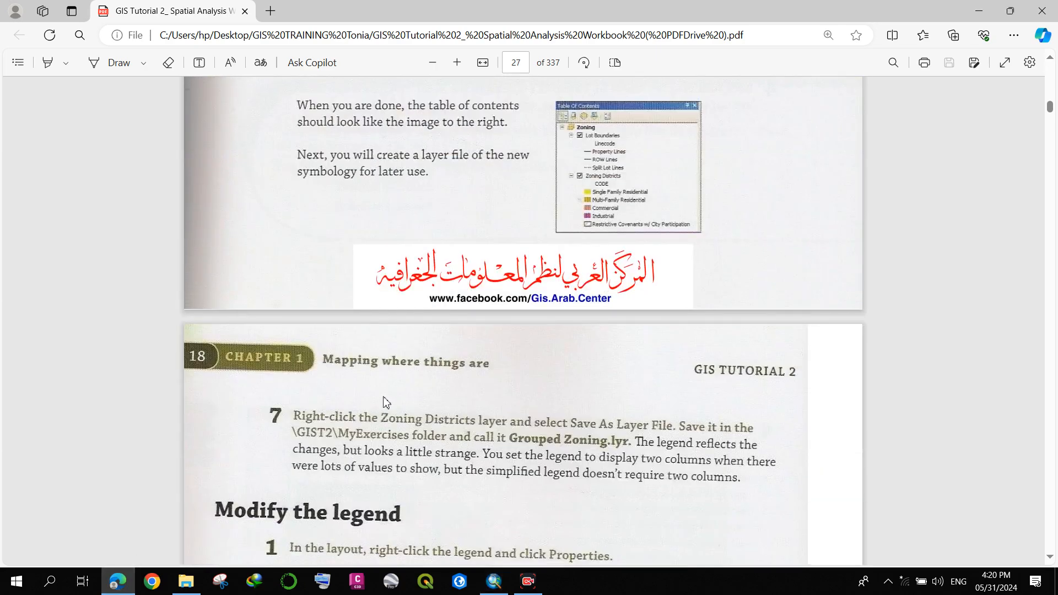
scroll(401, 390, "up", 10)
scroll(352, 391, "up", 20)
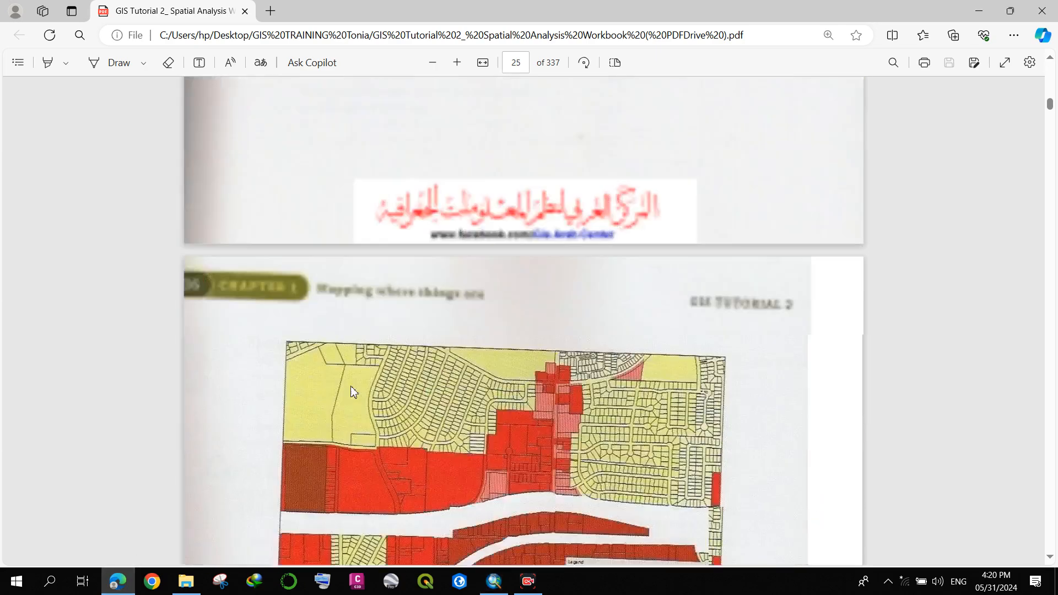
scroll(354, 393, "up", 15)
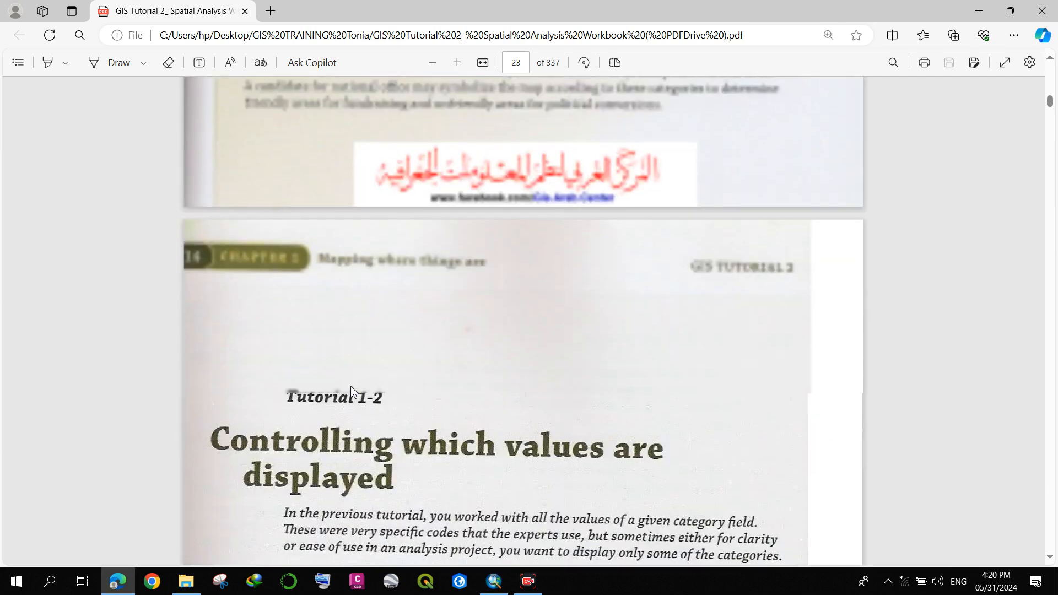
scroll(473, 374, "down", 4)
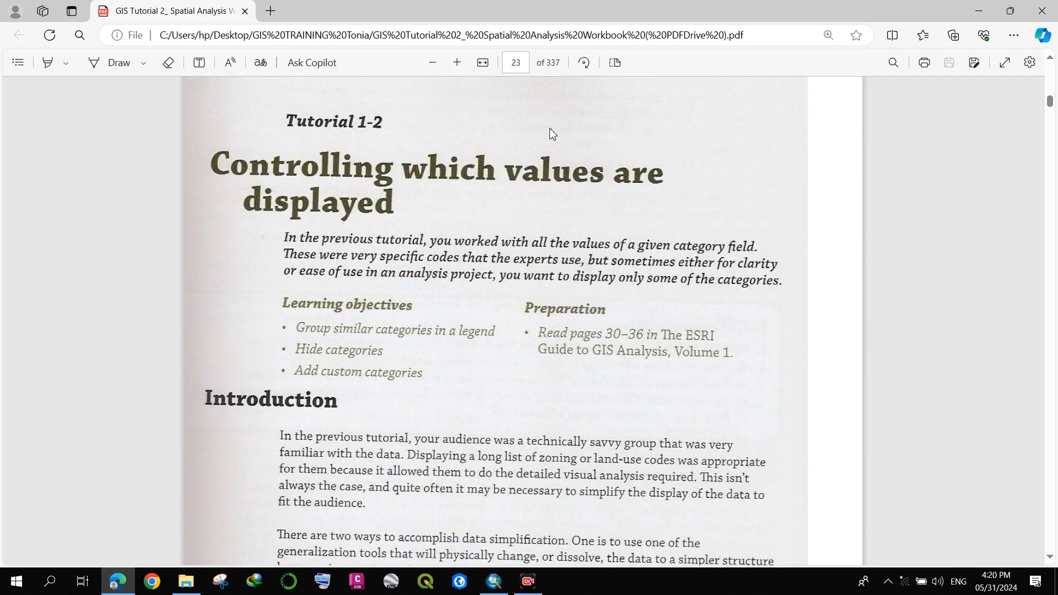
scroll(372, 259, "down", 8)
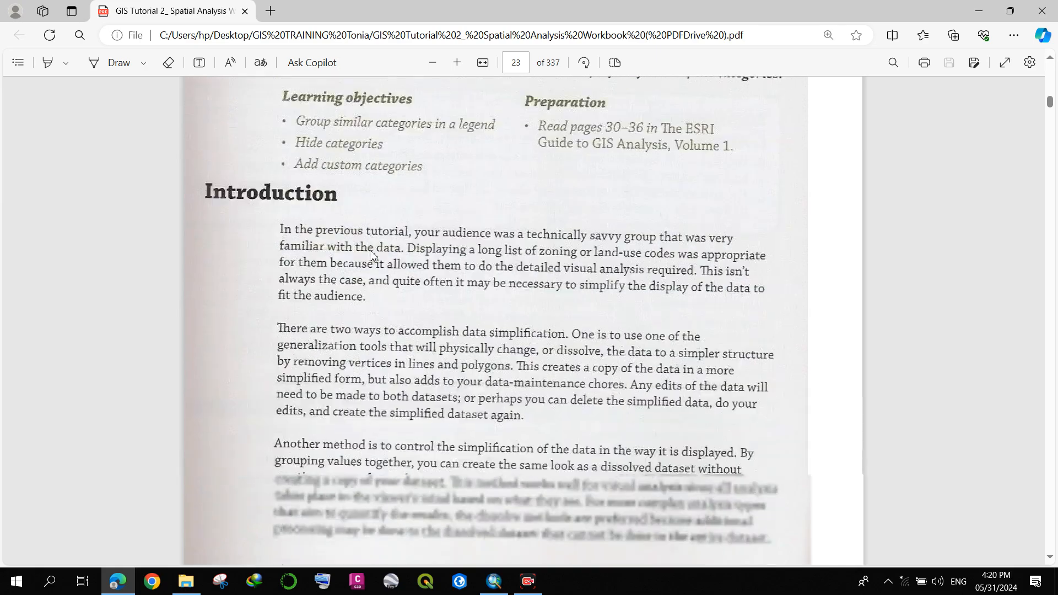
scroll(397, 275, "up", 2)
scroll(423, 292, "down", 7)
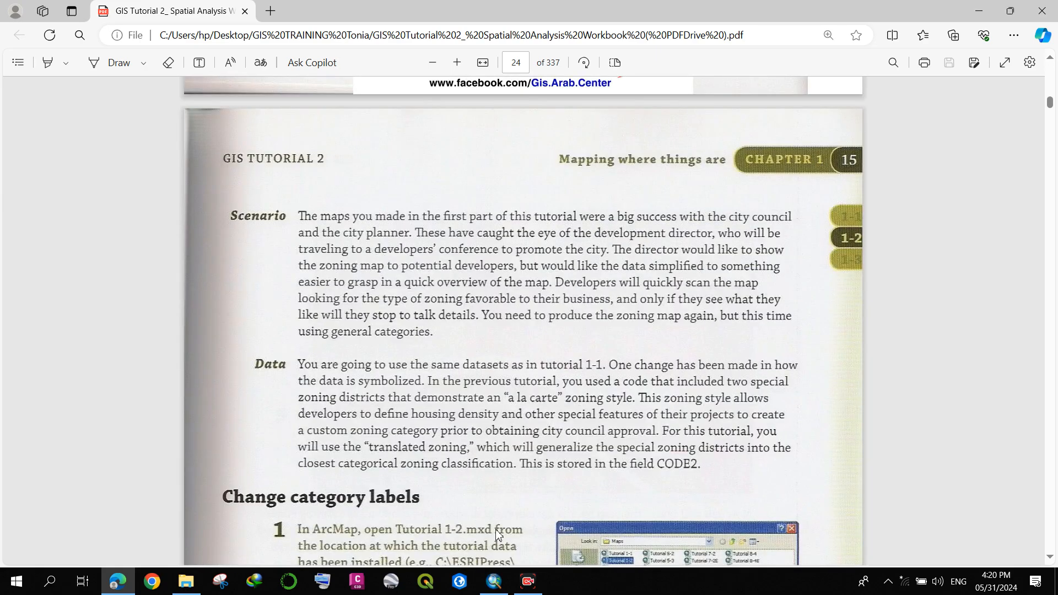
scroll(326, 278, "up", 10)
scroll(324, 277, "up", 5)
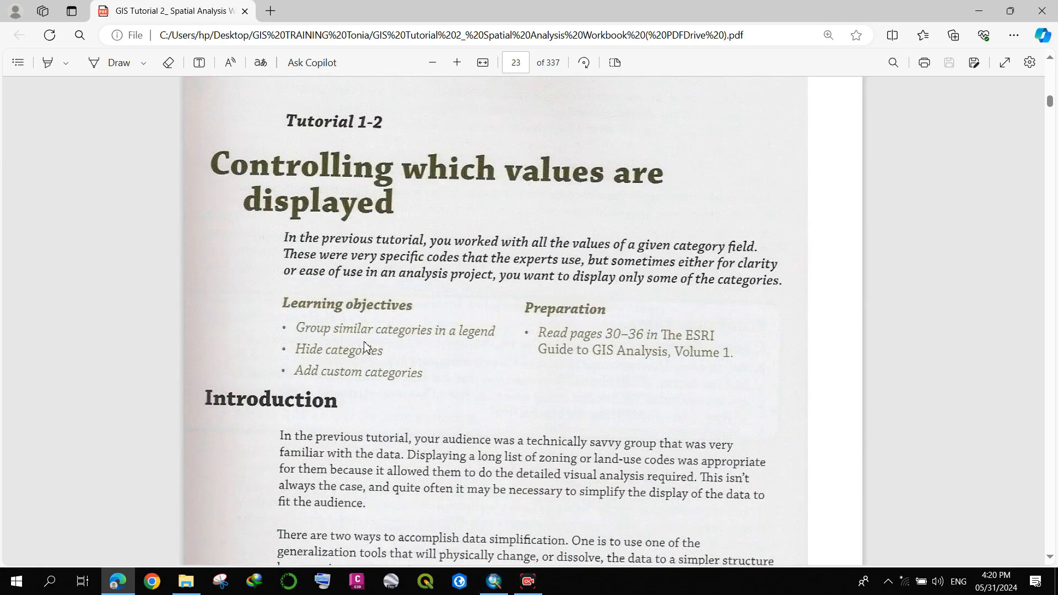
scroll(386, 322, "down", 14)
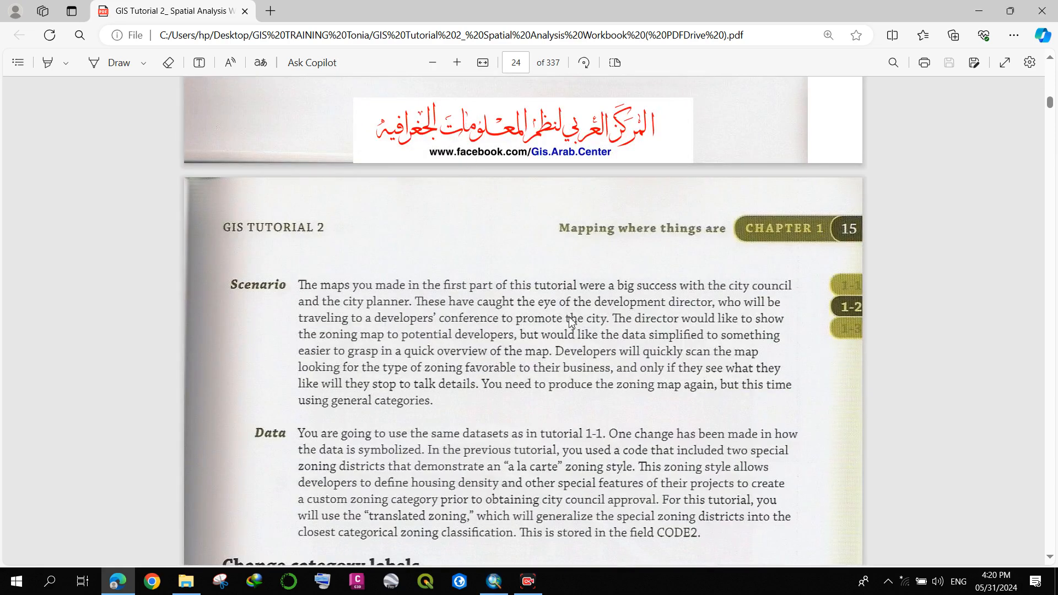
- Switch back to ArcMap and inspect the recoloured zones and the legend in the layout up close
left_click(494, 581)
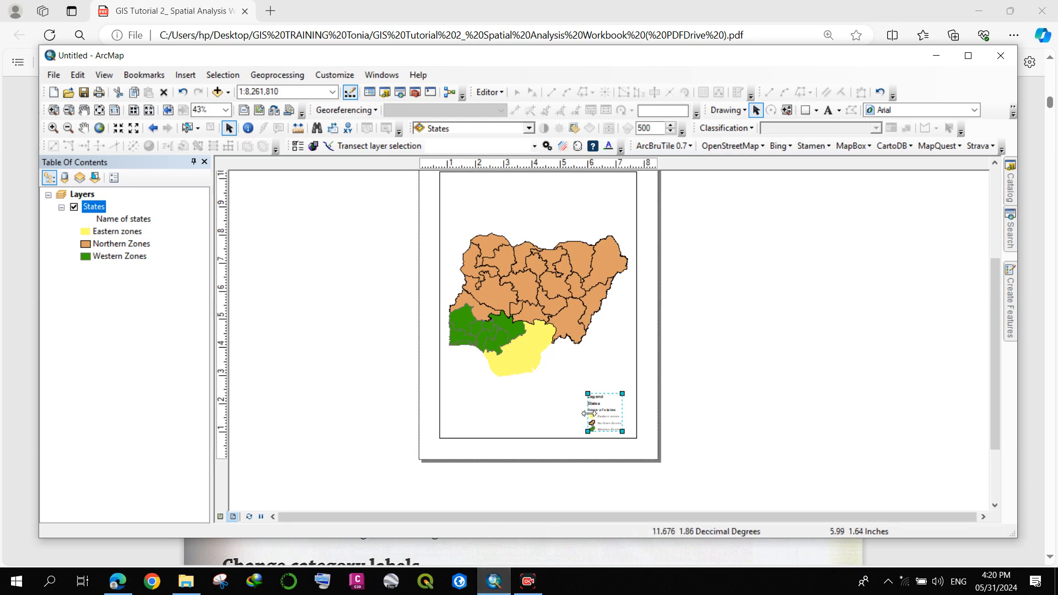
scroll(587, 412, "up", 1)
scroll(547, 417, "up", 1)
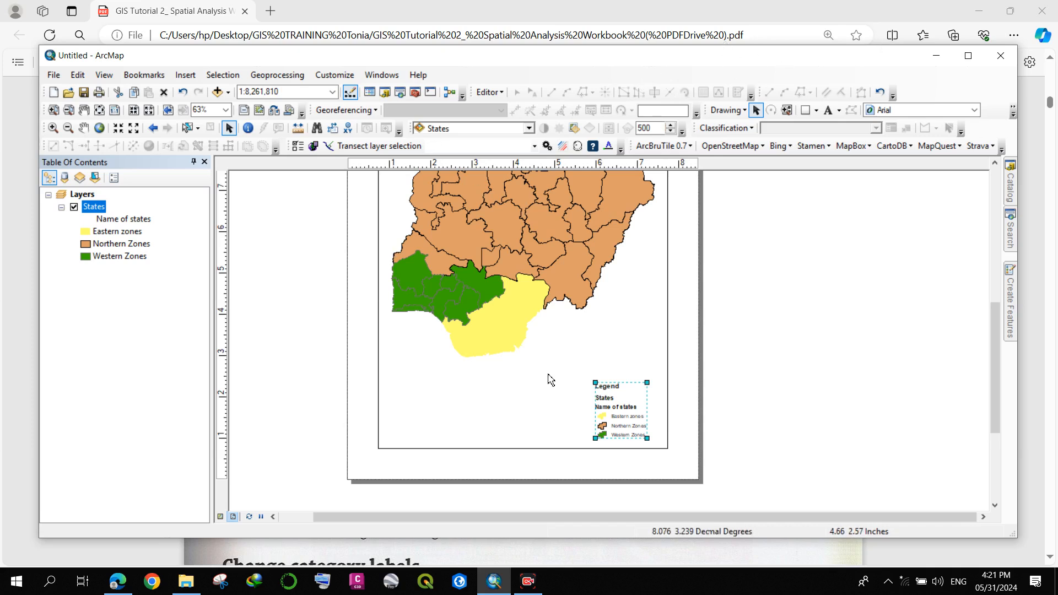
scroll(425, 330, "up", 2)
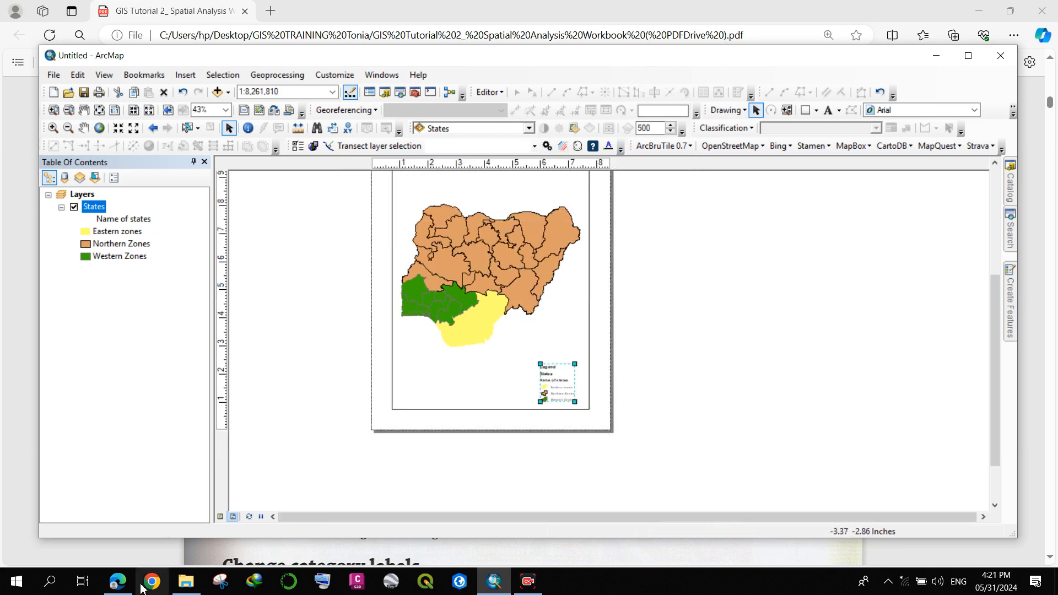
- Look through the rest of Tutorial 1-2 in the workbook PDF up to the Tutorial 1-3 opening page, and return to ArcMap
left_click(117, 582)
scroll(310, 359, "up", 8)
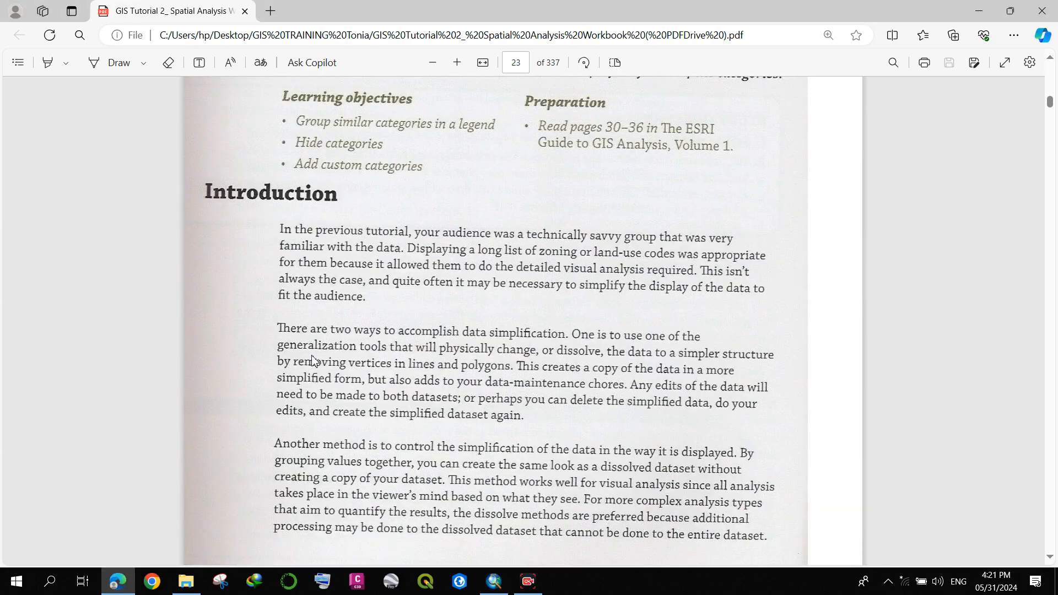
scroll(311, 355, "down", 8)
scroll(312, 355, "down", 15)
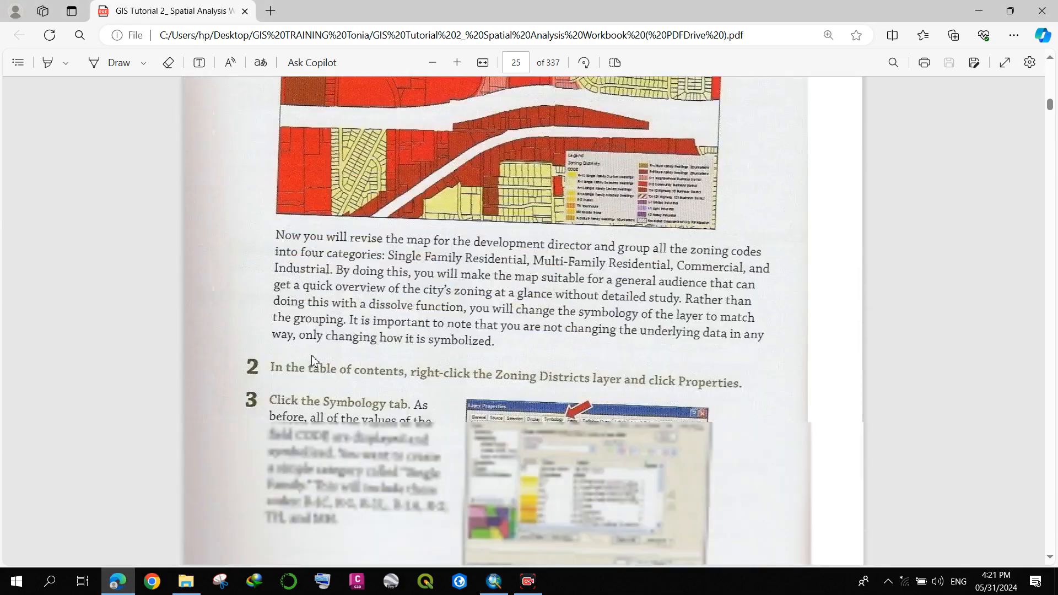
scroll(312, 356, "down", 20)
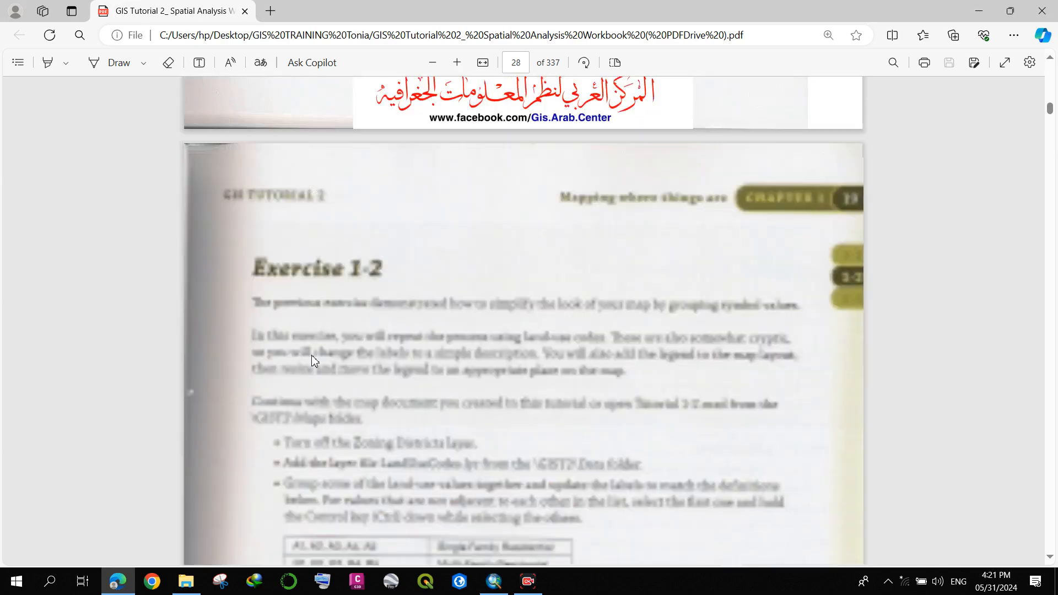
scroll(312, 363, "down", 15)
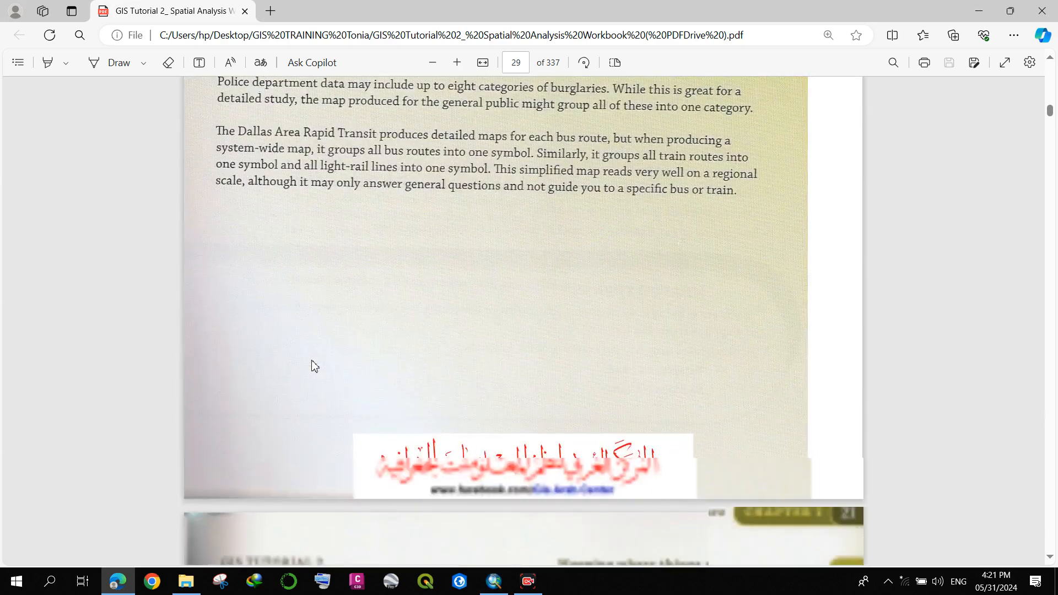
scroll(312, 364, "down", 5)
scroll(312, 364, "up", 2)
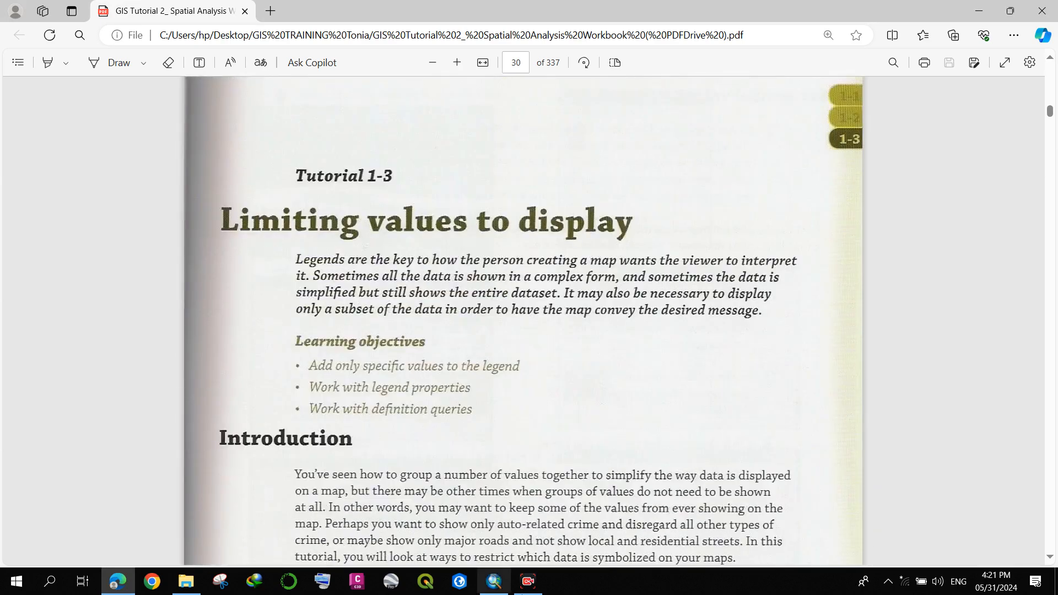
left_click(501, 588)
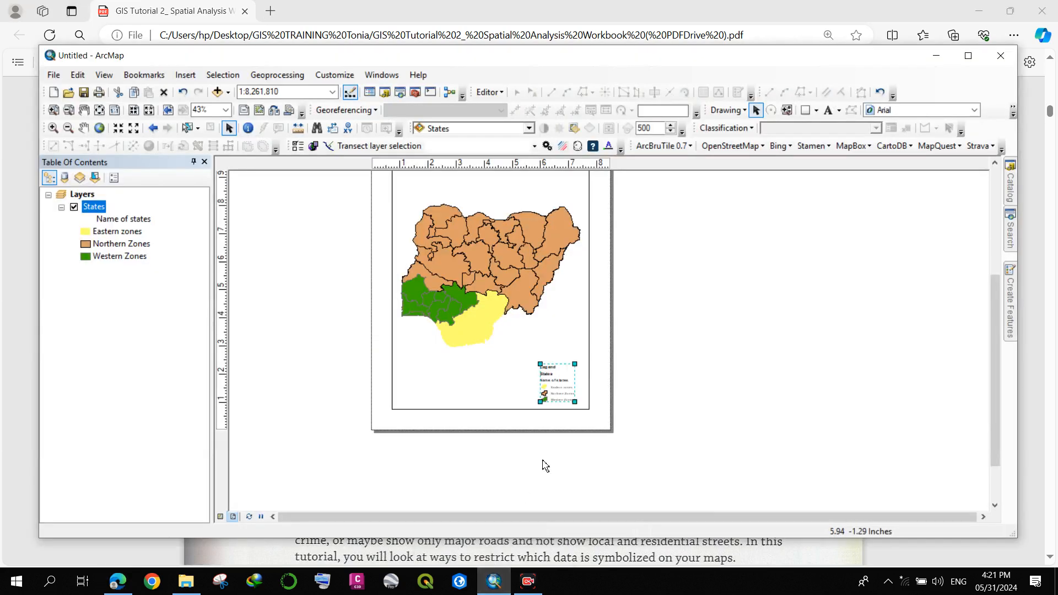